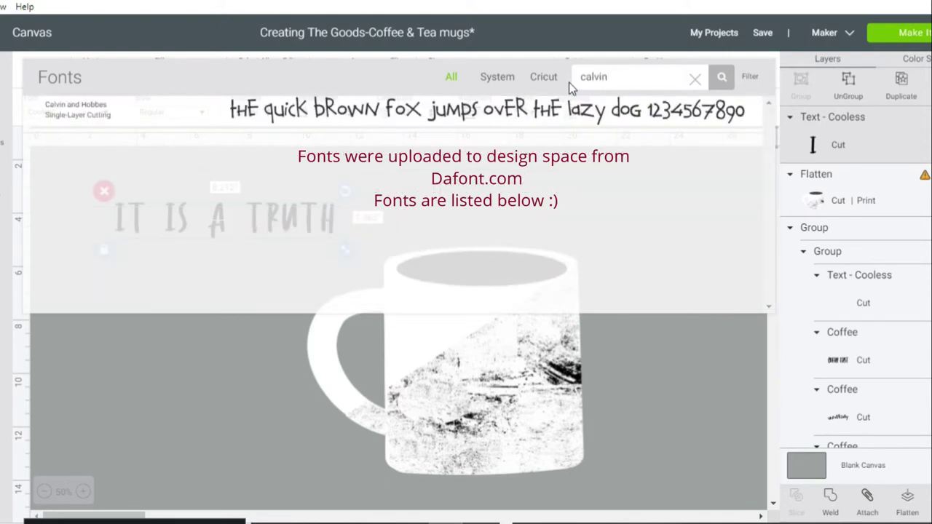
Step: Change the font of the "it is a truth" text to Calvin and Hobbes
{"action": "type", "text": "and"}
{"action": "left_click", "coordinate": [546, 115]}
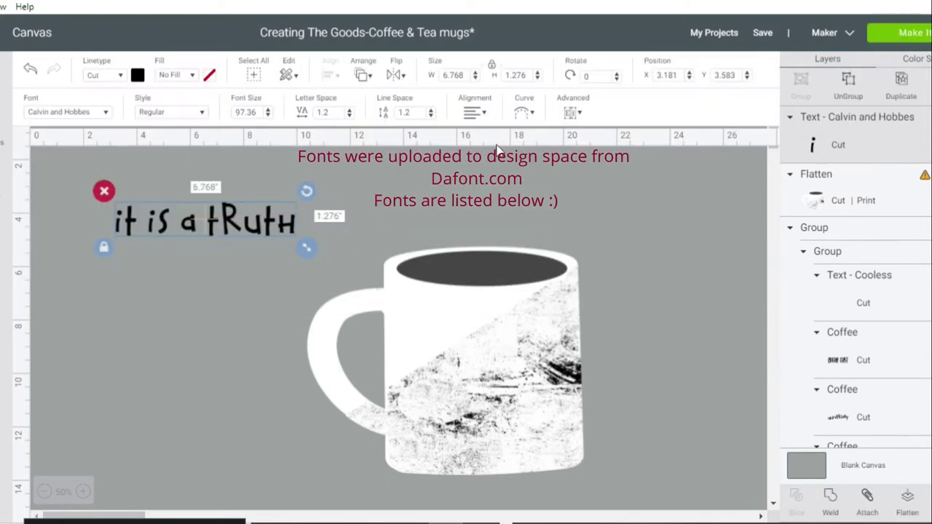
{"action": "left_click", "coordinate": [219, 261]}
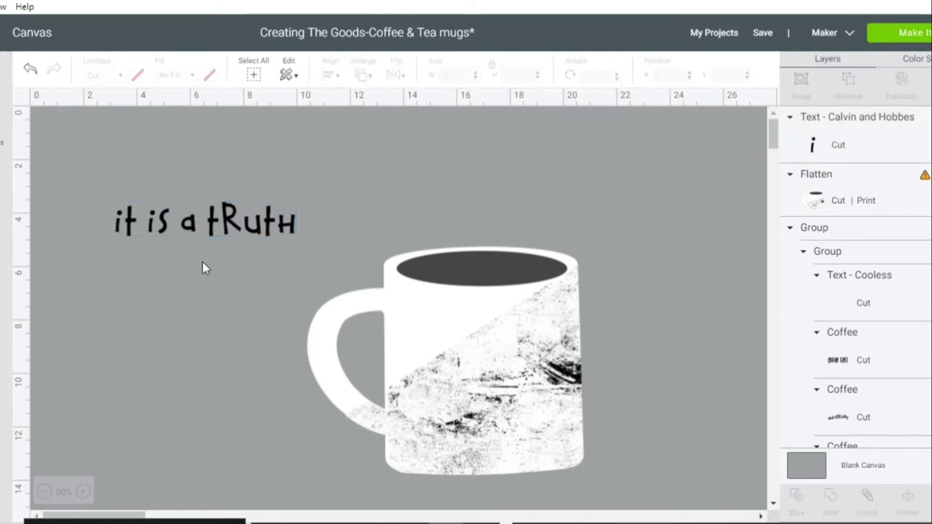
Step: Tighten the letter spacing of the "it is a truth" text to 0.6
{"action": "double_click", "coordinate": [244, 226]}
{"action": "left_click", "coordinate": [364, 183]}
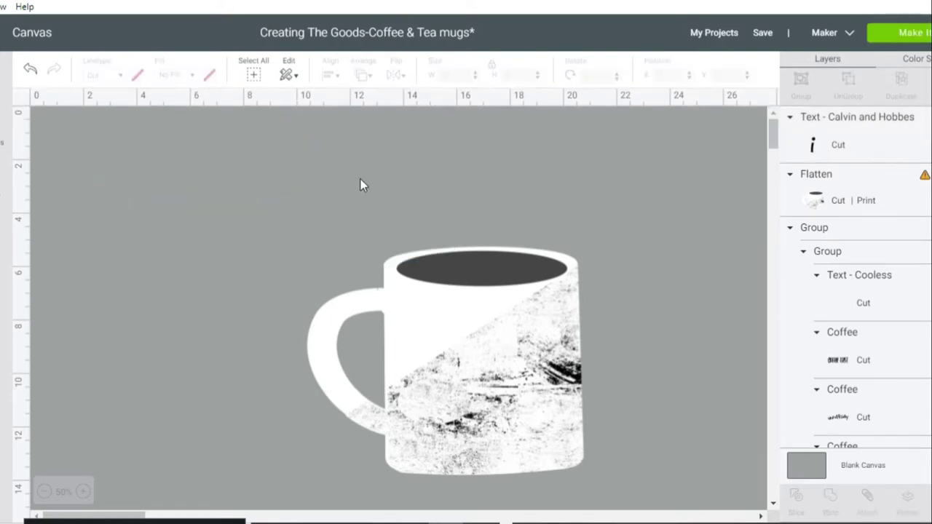
{"action": "left_click", "coordinate": [254, 230]}
{"action": "left_click", "coordinate": [349, 116]}
{"action": "left_click", "coordinate": [349, 116]}
{"action": "left_click", "coordinate": [350, 116]}
{"action": "left_click", "coordinate": [349, 116]}
{"action": "left_click", "coordinate": [349, 116]}
{"action": "left_click", "coordinate": [270, 263]}
Step: Ungroup "it is a truth" into separate letters, shift the last word closer, and regroup the whole phrase
{"action": "left_click", "coordinate": [246, 231]}
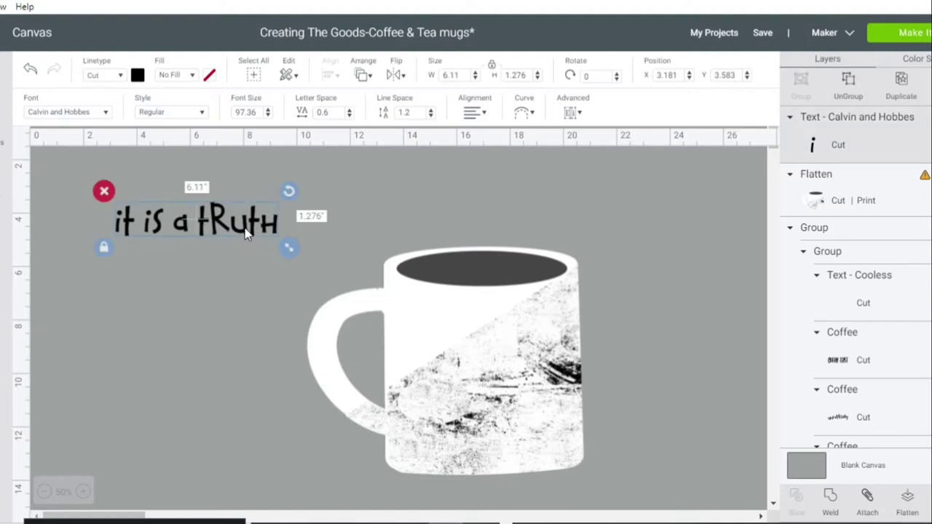
{"action": "left_click", "coordinate": [848, 97]}
{"action": "left_click_drag", "start_coordinate": [178, 203], "coordinate": [281, 251]}
{"action": "left_click", "coordinate": [800, 86]}
{"action": "left_click_drag", "start_coordinate": [264, 220], "coordinate": [260, 223]}
{"action": "left_click", "coordinate": [122, 255]}
{"action": "left_click_drag", "start_coordinate": [62, 158], "coordinate": [298, 270]}
{"action": "left_click", "coordinate": [806, 97]}
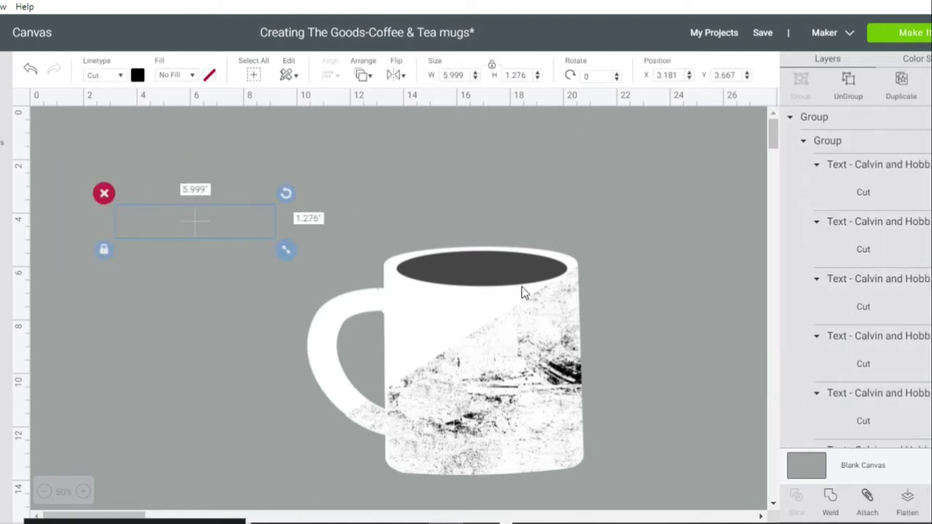
Step: Move the mug up the canvas and place the "it is a truth" phrase on its upper part, tilted slightly upward
{"action": "left_click_drag", "start_coordinate": [519, 316], "coordinate": [521, 189]}
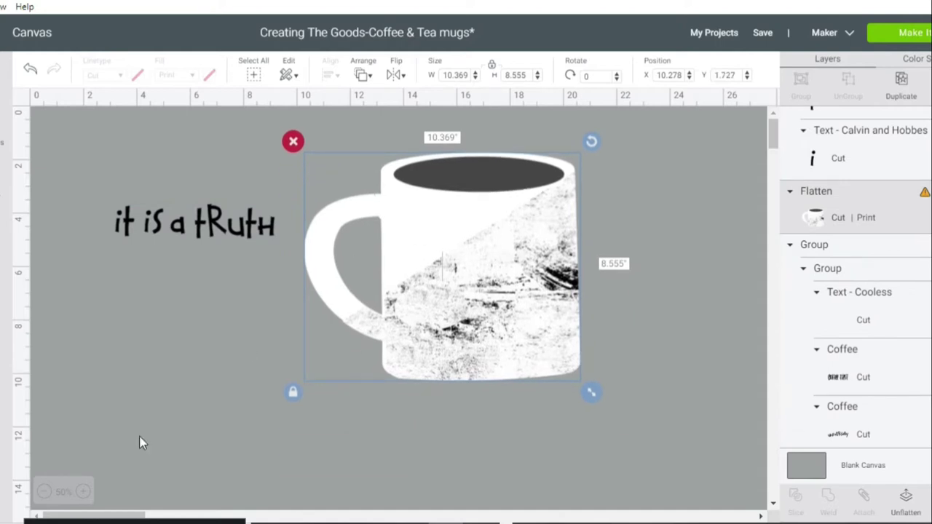
{"action": "left_click_drag", "start_coordinate": [224, 228], "coordinate": [509, 225]}
{"action": "left_click_drag", "start_coordinate": [566, 192], "coordinate": [561, 179]}
{"action": "left_click_drag", "start_coordinate": [528, 231], "coordinate": [532, 233]}
{"action": "left_click", "coordinate": [672, 255]}
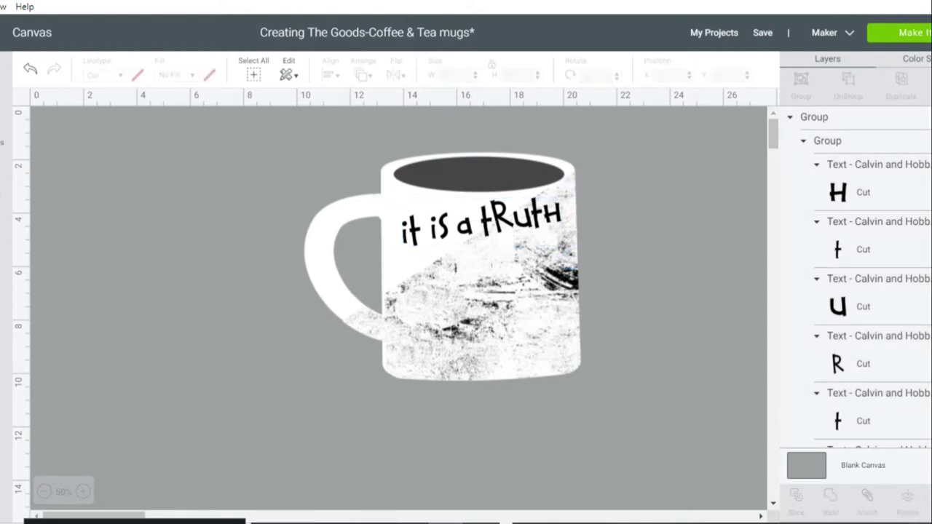
Step: Add the text "universally" and place it in the empty area beside the mug's handle
{"action": "left_click", "coordinate": [2, 301]}
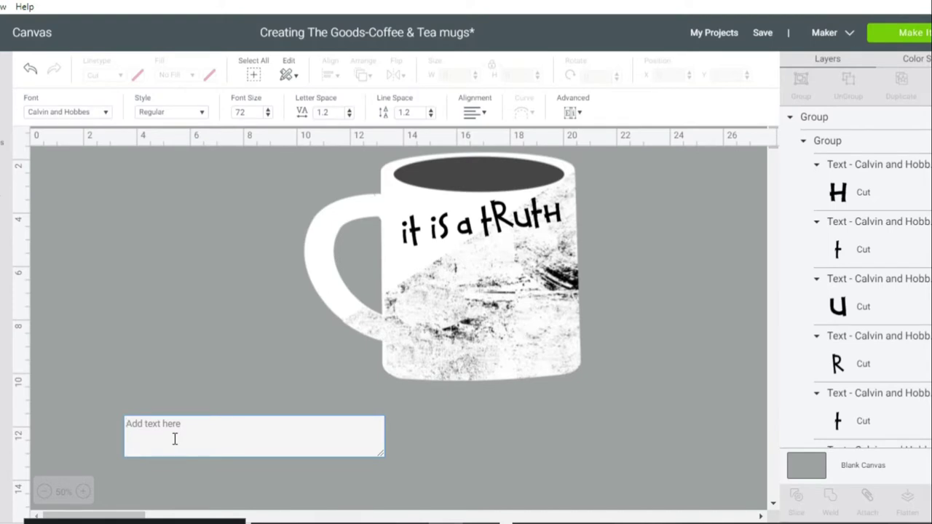
{"action": "type", "text": "un"}
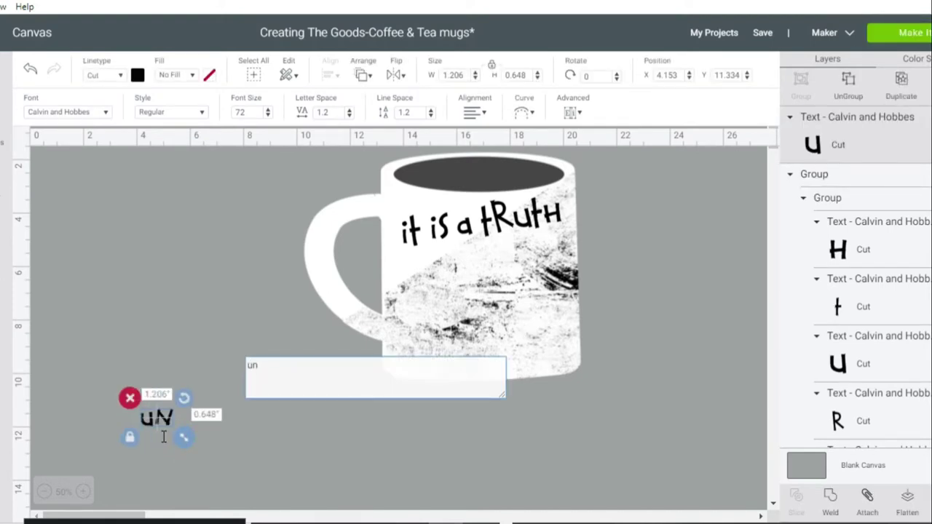
{"action": "type", "text": "i"}
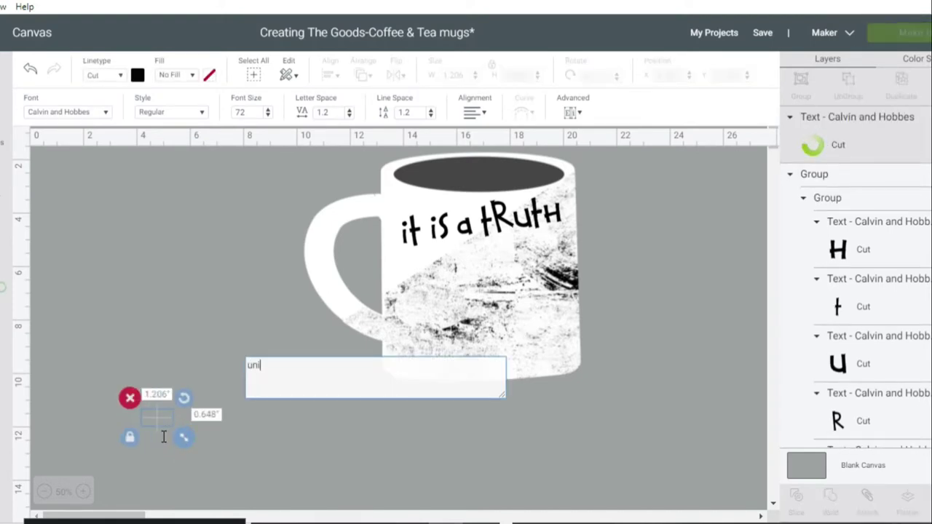
{"action": "type", "text": "versally"}
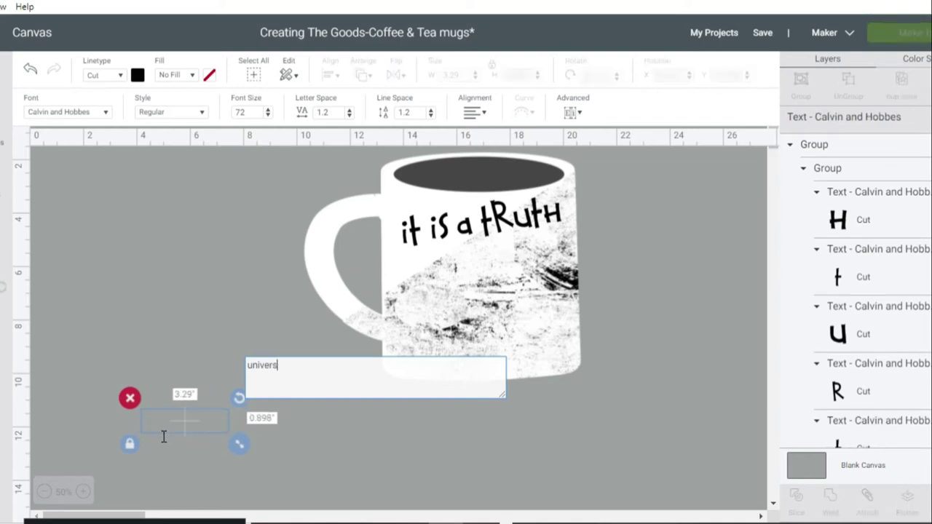
{"action": "left_click_drag", "start_coordinate": [191, 433], "coordinate": [198, 320]}
{"action": "left_click_drag", "start_coordinate": [252, 439], "coordinate": [232, 200]}
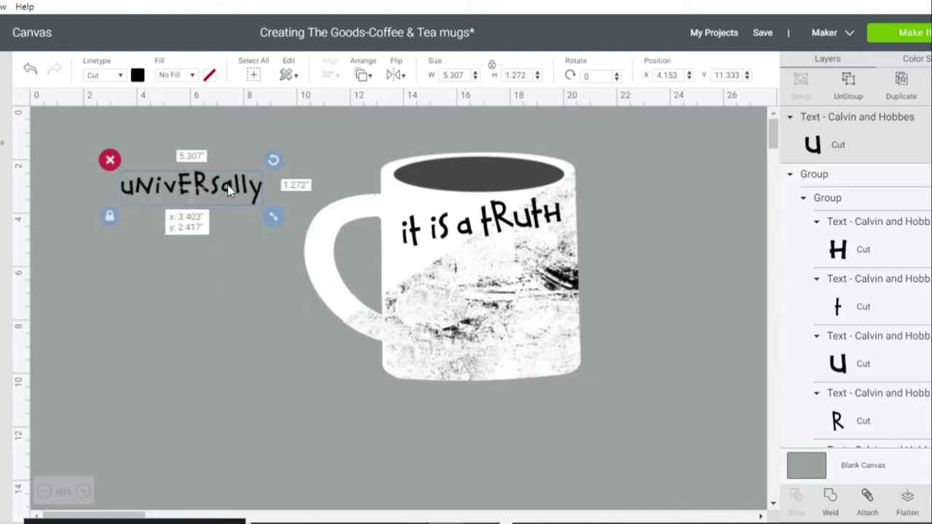
Step: Tighten the letter spacing of the "universally" text to 0.5
{"action": "double_click", "coordinate": [272, 171]}
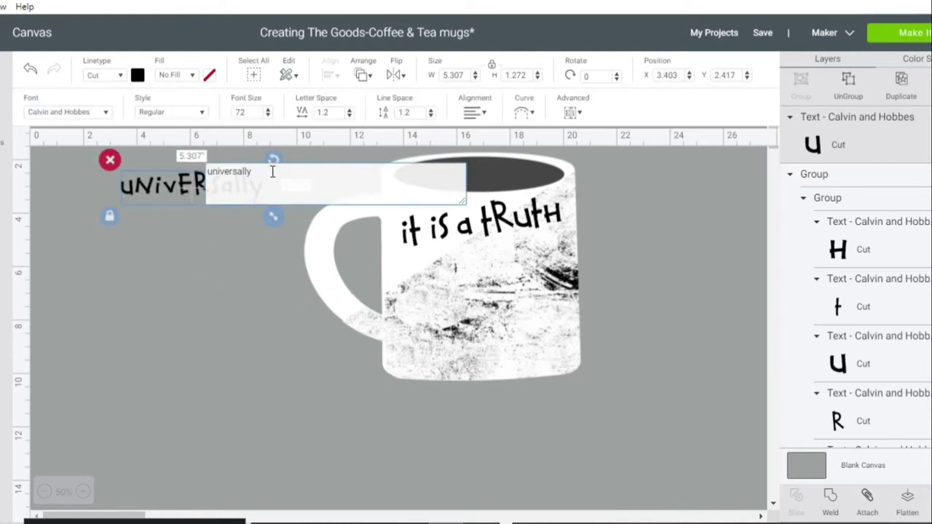
{"action": "left_click", "coordinate": [348, 115]}
{"action": "left_click", "coordinate": [349, 115]}
{"action": "left_click", "coordinate": [349, 115]}
{"action": "left_click", "coordinate": [349, 115]}
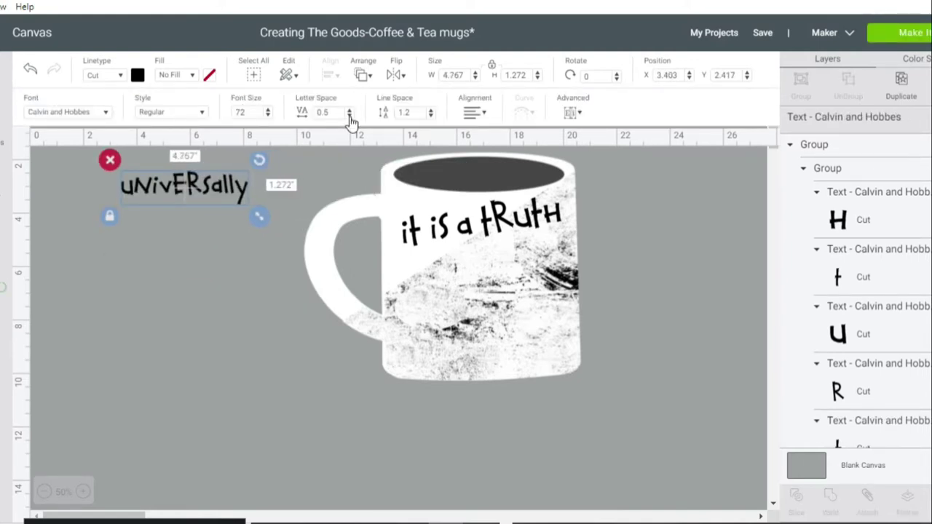
{"action": "left_click", "coordinate": [225, 340]}
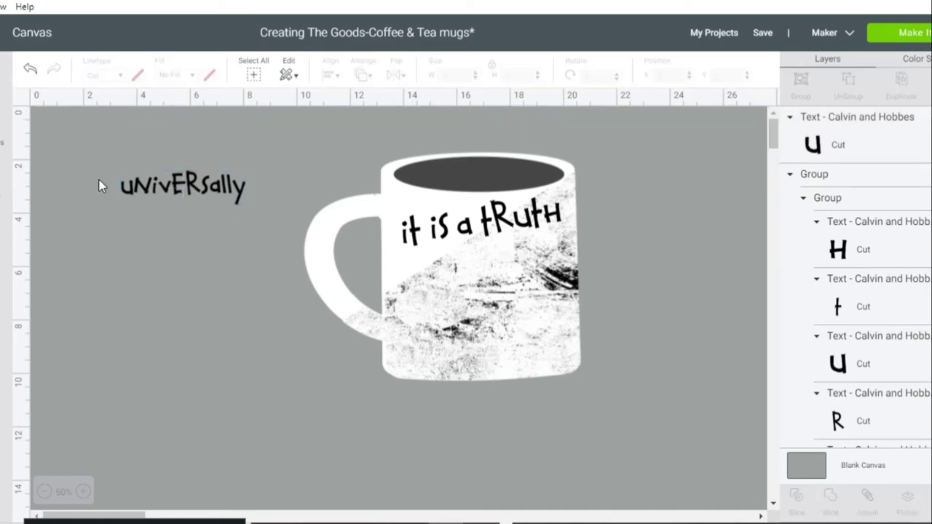
Step: Place "universally" on the mug under "it is a truth", enlarged to about 6.1 inches wide and rotated to about 357 degrees
{"action": "left_click_drag", "start_coordinate": [159, 187], "coordinate": [461, 260]}
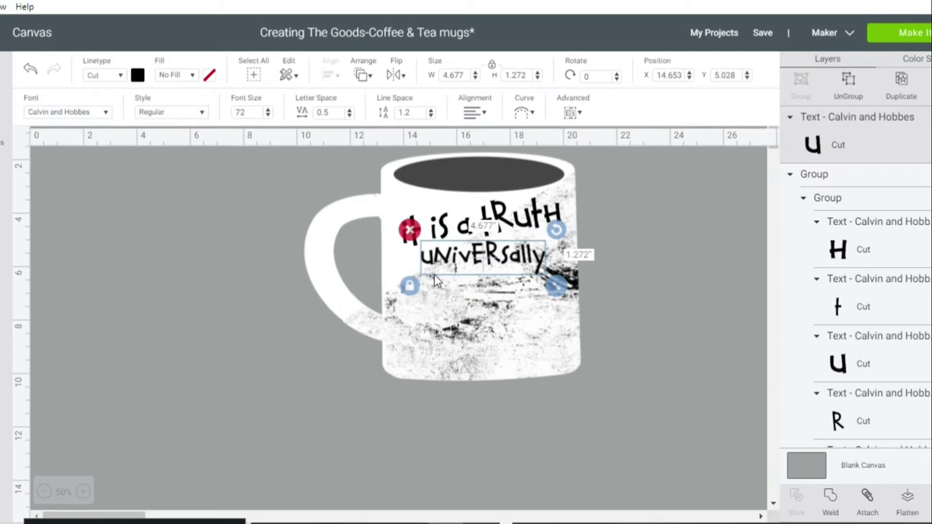
{"action": "left_click_drag", "start_coordinate": [556, 286], "coordinate": [529, 275]}
{"action": "left_click_drag", "start_coordinate": [567, 236], "coordinate": [566, 230]}
{"action": "left_click_drag", "start_coordinate": [569, 294], "coordinate": [557, 267]}
{"action": "left_click_drag", "start_coordinate": [574, 301], "coordinate": [579, 296]}
{"action": "left_click_drag", "start_coordinate": [515, 273], "coordinate": [507, 273]}
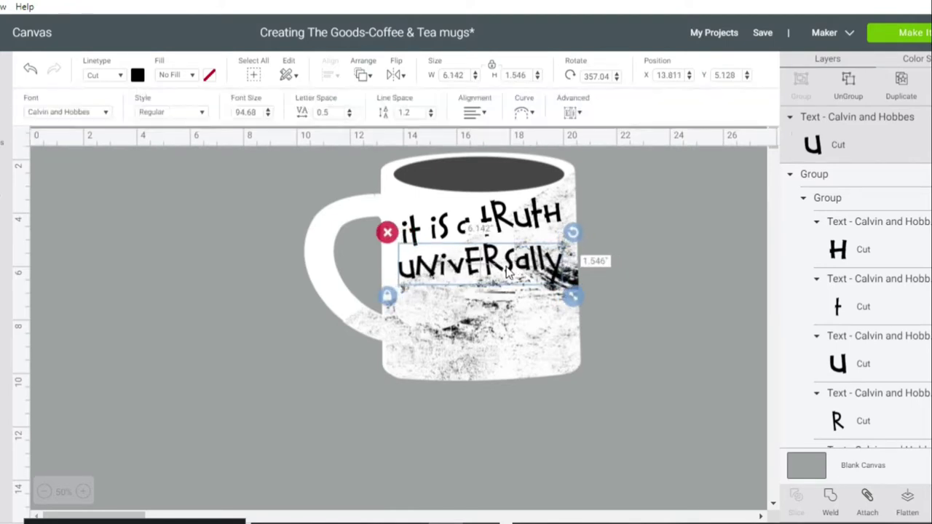
{"action": "left_click", "coordinate": [643, 312]}
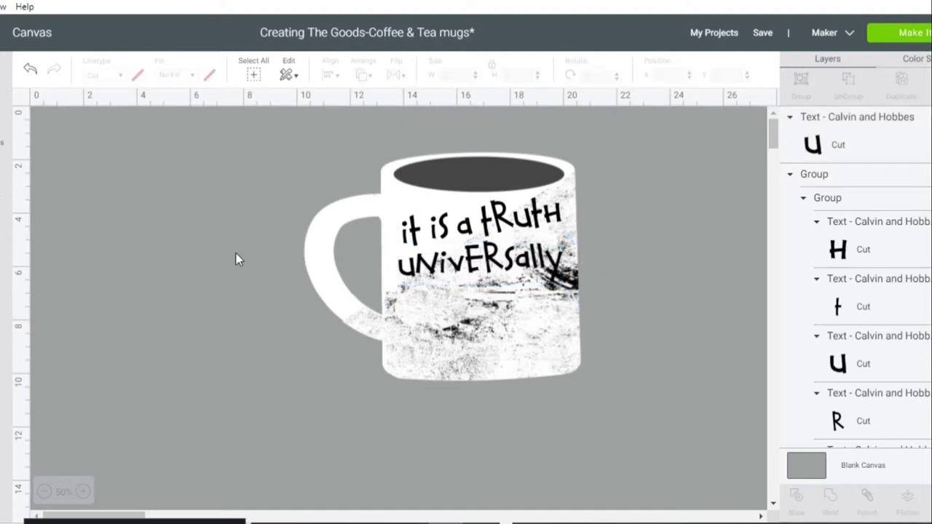
Step: Add the text "acknowlodged" and move it to the empty area beside the mug's rim
{"action": "left_click", "coordinate": [2, 288]}
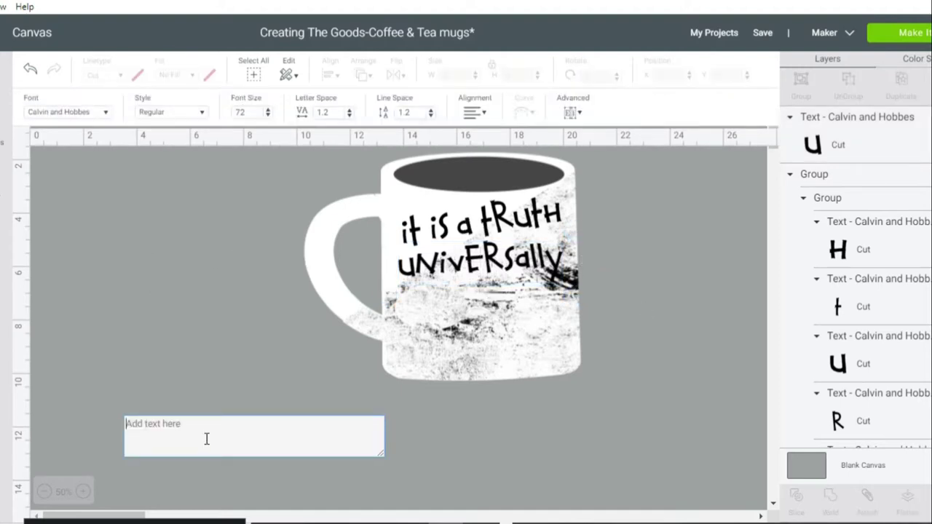
{"action": "type", "text": "ac"}
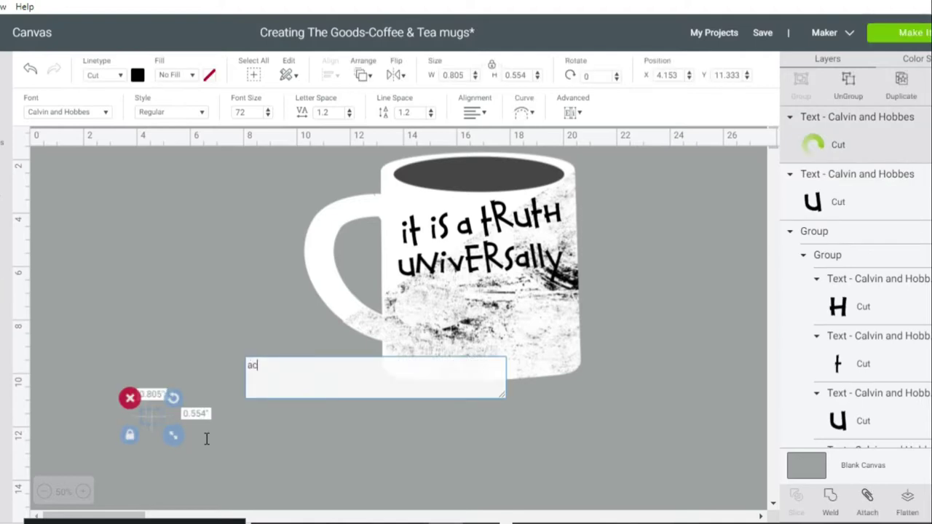
{"action": "type", "text": "knowlo"}
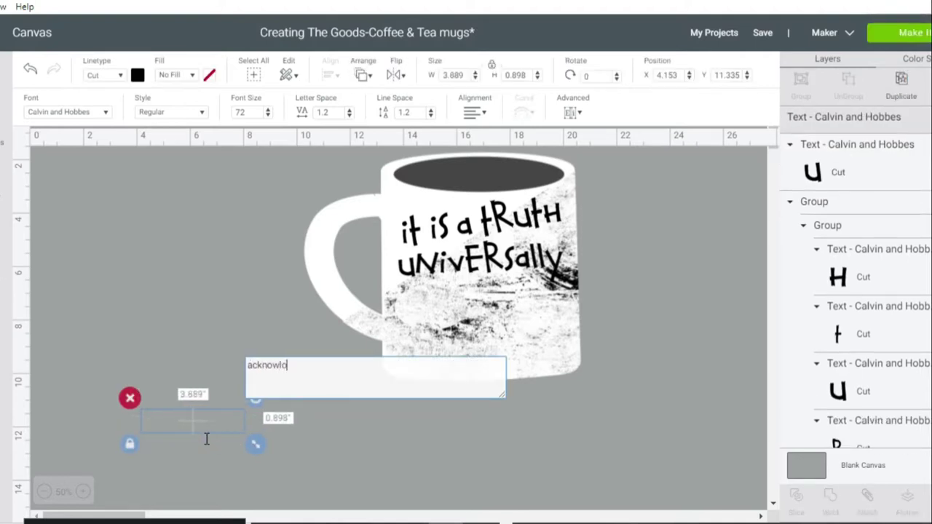
{"action": "type", "text": "dged"}
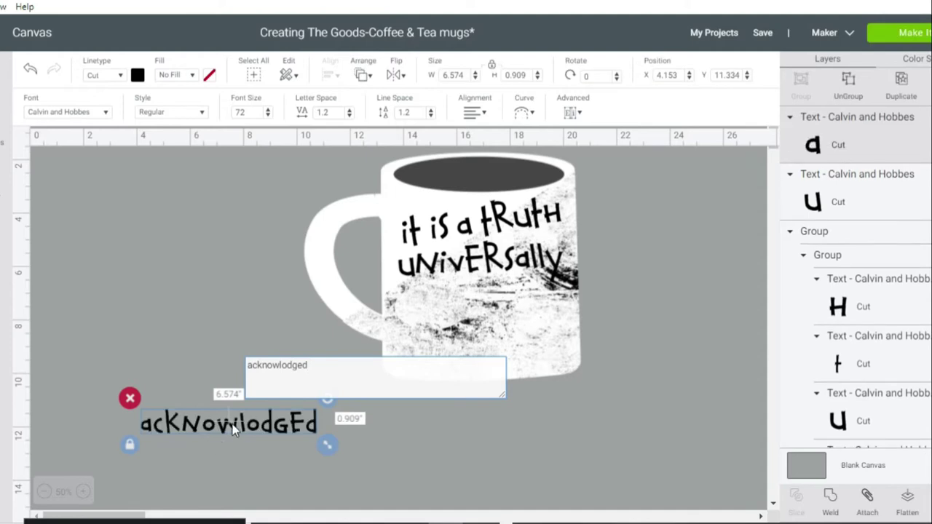
{"action": "left_click_drag", "start_coordinate": [233, 431], "coordinate": [174, 164]}
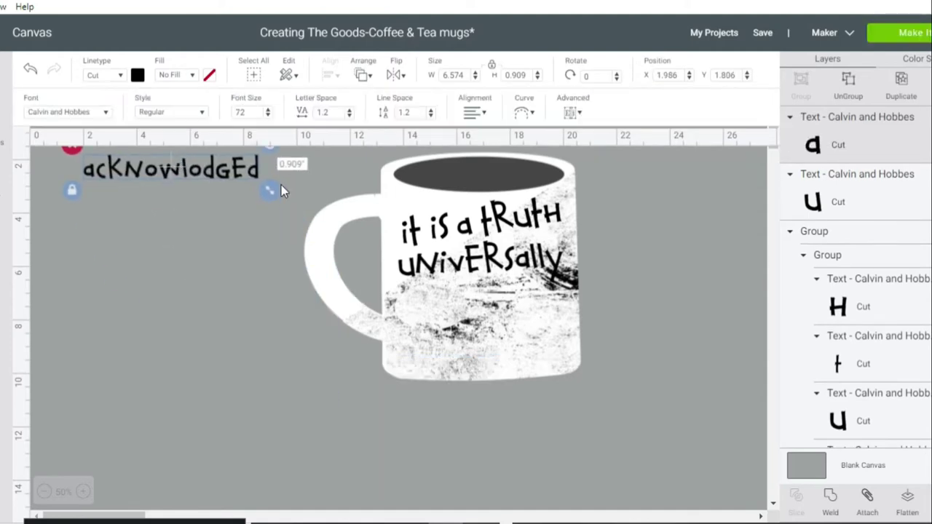
Step: Change the font of the "acknowlodged" text to Cooless
{"action": "left_click", "coordinate": [107, 112]}
{"action": "left_click_drag", "start_coordinate": [632, 77], "coordinate": [595, 82]}
{"action": "type", "text": "cooless"}
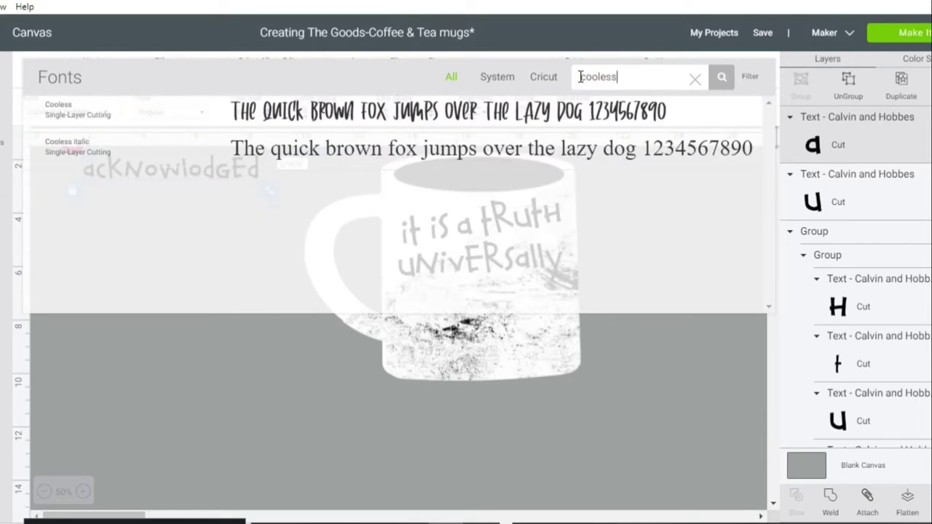
{"action": "left_click", "coordinate": [560, 115]}
Step: Enlarge "acknowlodged", place it on the mug below "universally", and widen it slightly with its proportions unlocked
{"action": "left_click_drag", "start_coordinate": [234, 187], "coordinate": [256, 272]}
{"action": "left_click", "coordinate": [91, 268]}
{"action": "left_click_drag", "start_coordinate": [199, 259], "coordinate": [461, 307]}
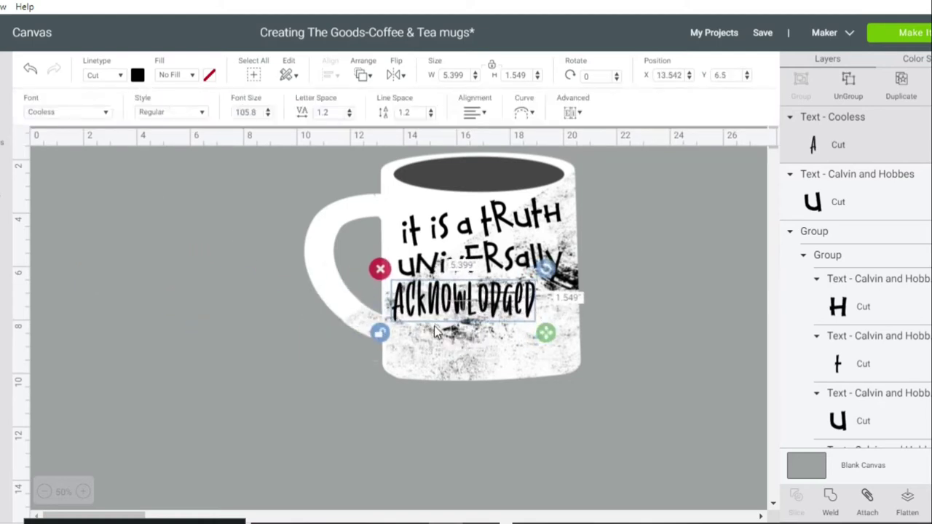
{"action": "left_click_drag", "start_coordinate": [546, 338], "coordinate": [553, 339]}
{"action": "left_click", "coordinate": [380, 333]}
{"action": "left_click", "coordinate": [357, 386]}
{"action": "left_click_drag", "start_coordinate": [461, 295], "coordinate": [462, 297]}
Step: Add an ellipsis "..." as text and stretch it without fixed proportions to about 1.2 by 0.39 inches
{"action": "left_click", "coordinate": [2, 289]}
{"action": "left_click", "coordinate": [144, 428]}
{"action": "type", "text": "..."}
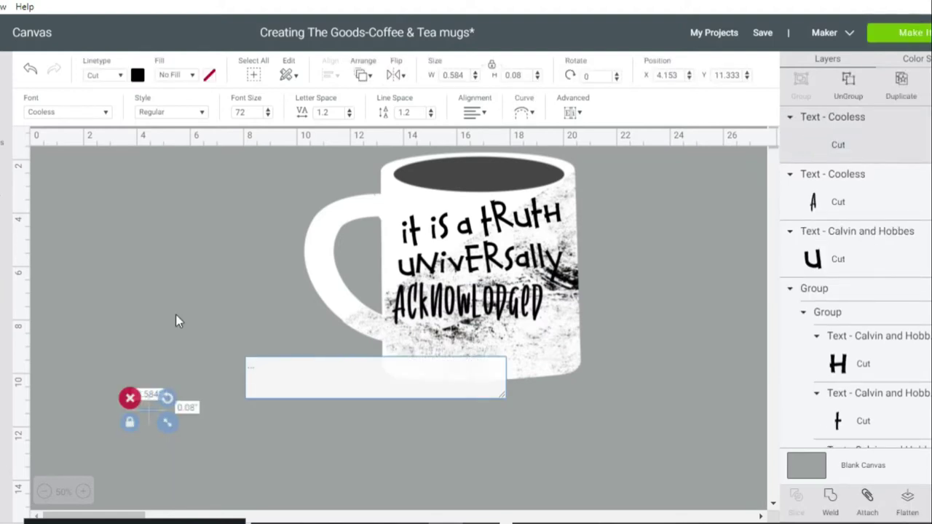
{"action": "left_click", "coordinate": [174, 408]}
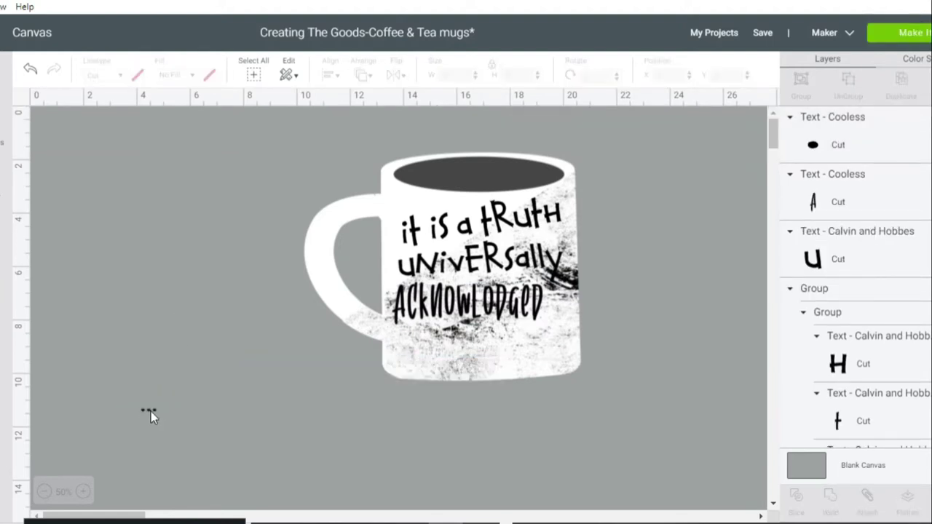
{"action": "left_click", "coordinate": [150, 412]}
{"action": "left_click", "coordinate": [131, 421]}
{"action": "left_click_drag", "start_coordinate": [167, 426], "coordinate": [186, 431]}
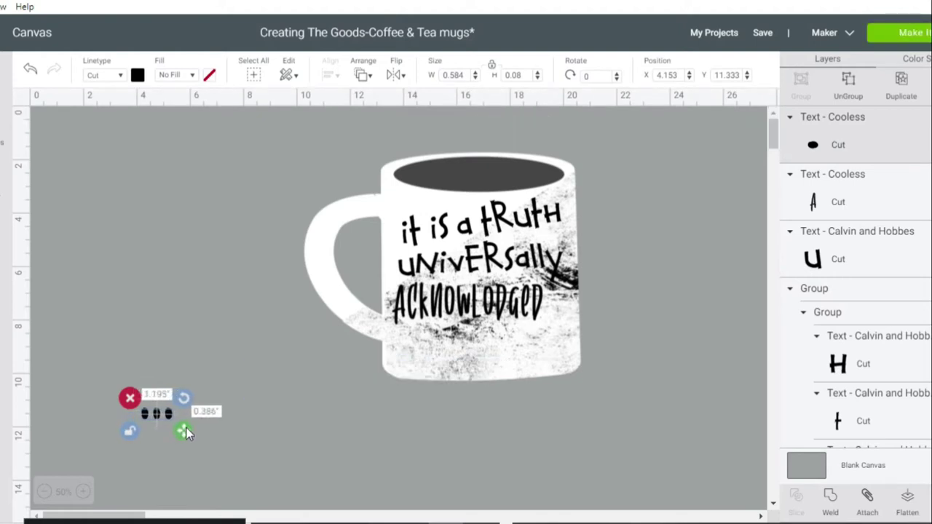
{"action": "left_click", "coordinate": [130, 431]}
Step: Tighten the ellipsis's letter spacing and place it directly after "acknowlodged" on the mug
{"action": "left_click", "coordinate": [349, 115]}
{"action": "left_click", "coordinate": [349, 115]}
{"action": "left_click_drag", "start_coordinate": [225, 379], "coordinate": [157, 416]}
{"action": "left_click_drag", "start_coordinate": [164, 415], "coordinate": [582, 306]}
{"action": "left_click", "coordinate": [651, 370]}
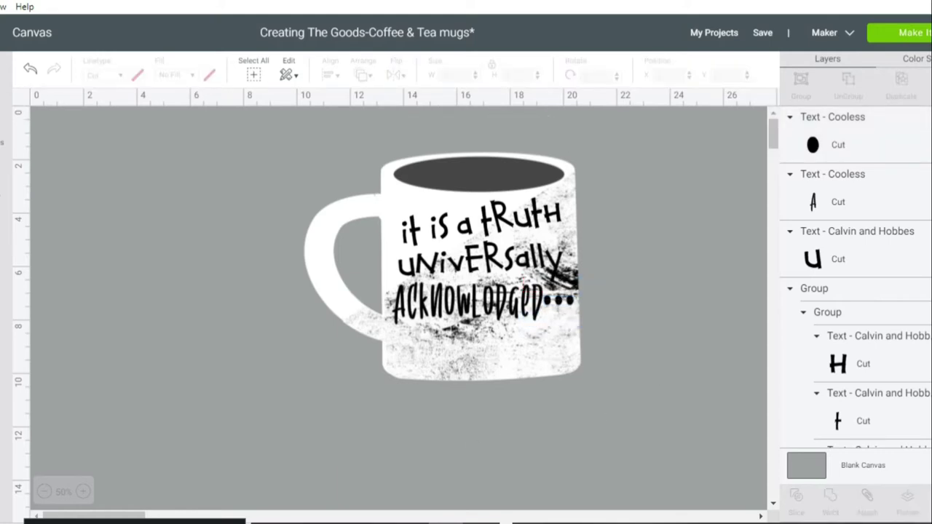
Step: Add the text "Tea First", move it beside the mug's rim, and enlarge it to a font size of about 108.6
{"action": "key", "text": "t"}
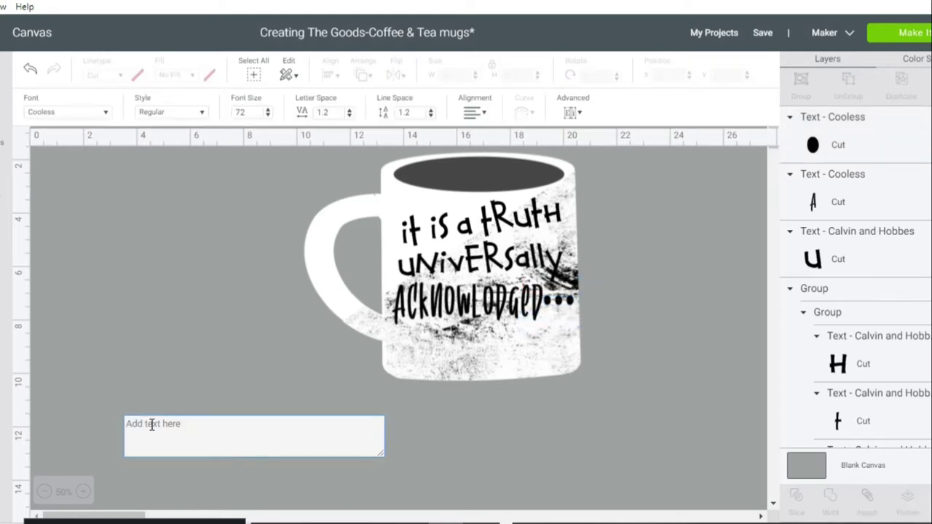
{"action": "type", "text": "Tea"}
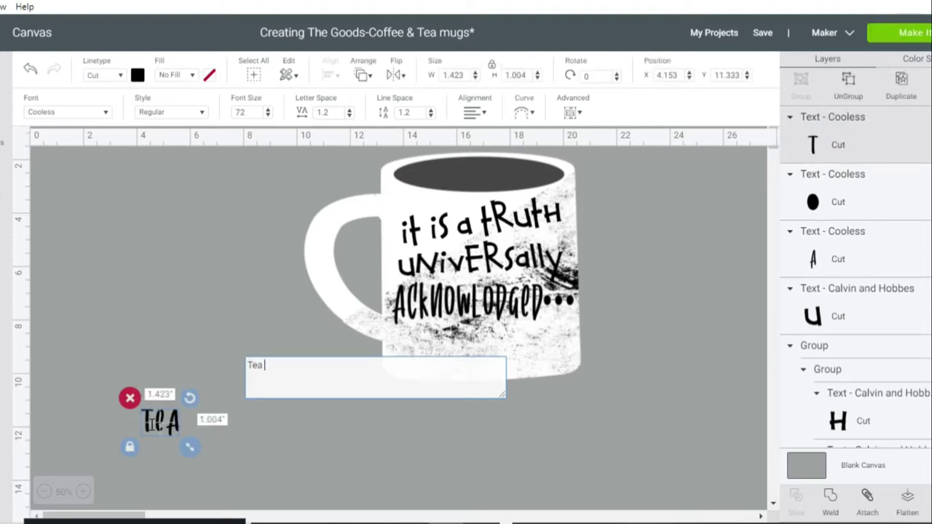
{"action": "type", "text": " First"}
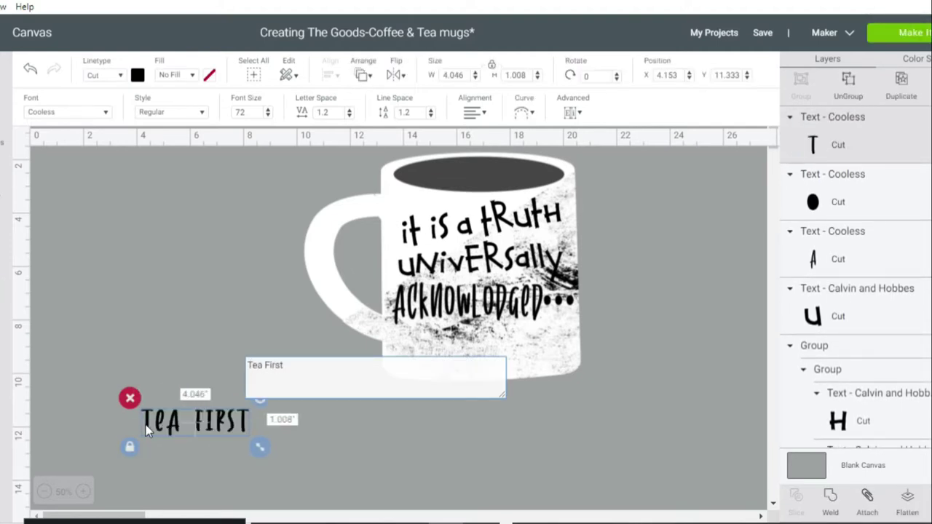
{"action": "left_click_drag", "start_coordinate": [166, 426], "coordinate": [138, 190]}
{"action": "left_click_drag", "start_coordinate": [138, 188], "coordinate": [284, 226]}
Step: Tighten the letter spacing of the "Tea First" text to 0.7
{"action": "left_click", "coordinate": [211, 189]}
{"action": "left_click", "coordinate": [211, 189]}
{"action": "left_click", "coordinate": [350, 117]}
{"action": "left_click", "coordinate": [351, 116]}
{"action": "left_click", "coordinate": [351, 116]}
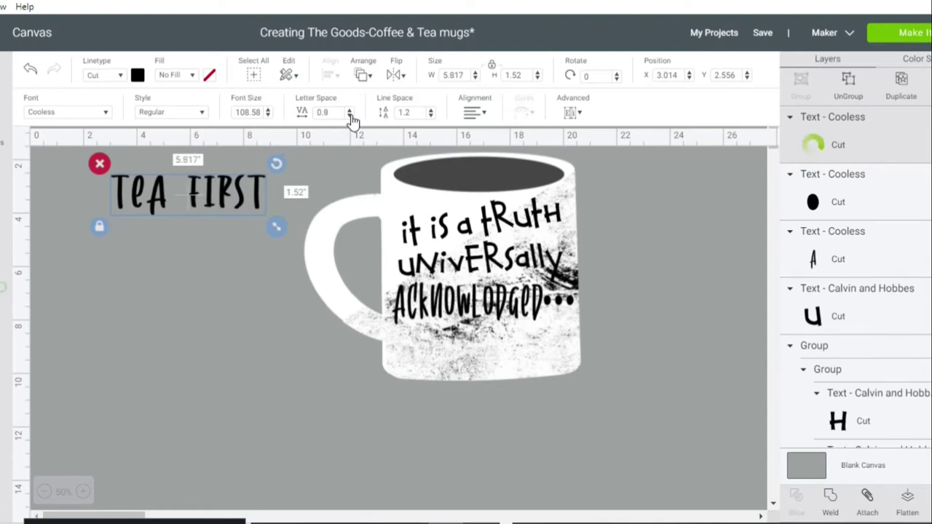
{"action": "left_click", "coordinate": [350, 116]}
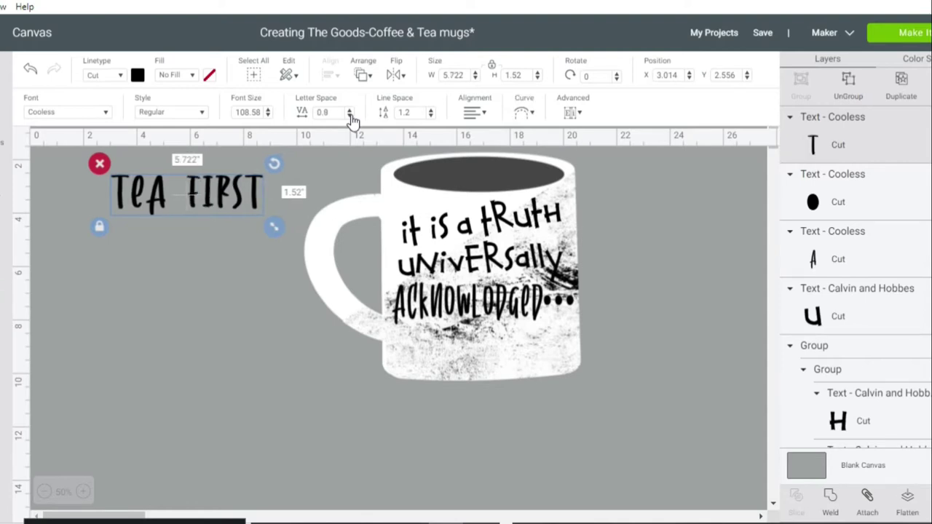
{"action": "left_click", "coordinate": [350, 117]}
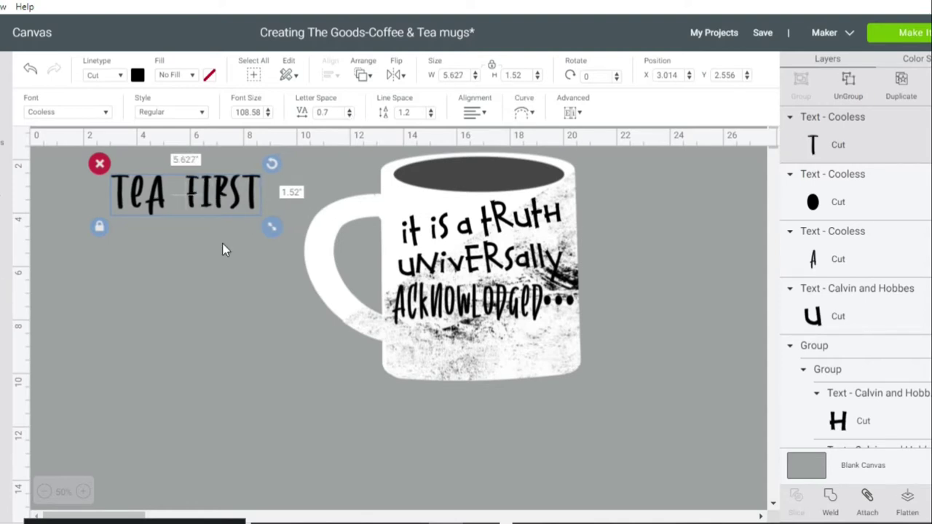
Step: Place "Tea First" under "acknowlodged" on the mug, tilt it slightly to about 358.4°, and stretch it to about 5.9 by 1.7 inches
{"action": "left_click", "coordinate": [163, 246]}
{"action": "left_click_drag", "start_coordinate": [195, 197], "coordinate": [492, 369]}
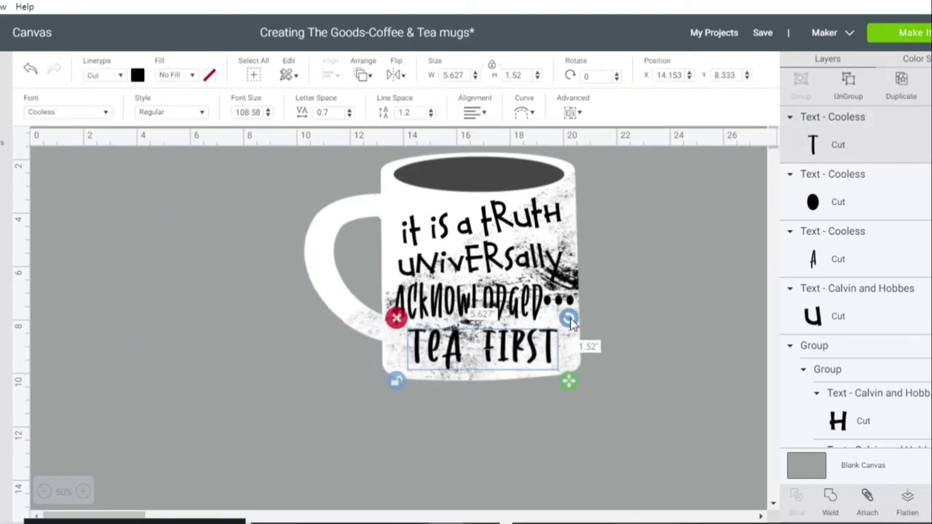
{"action": "left_click", "coordinate": [569, 373]}
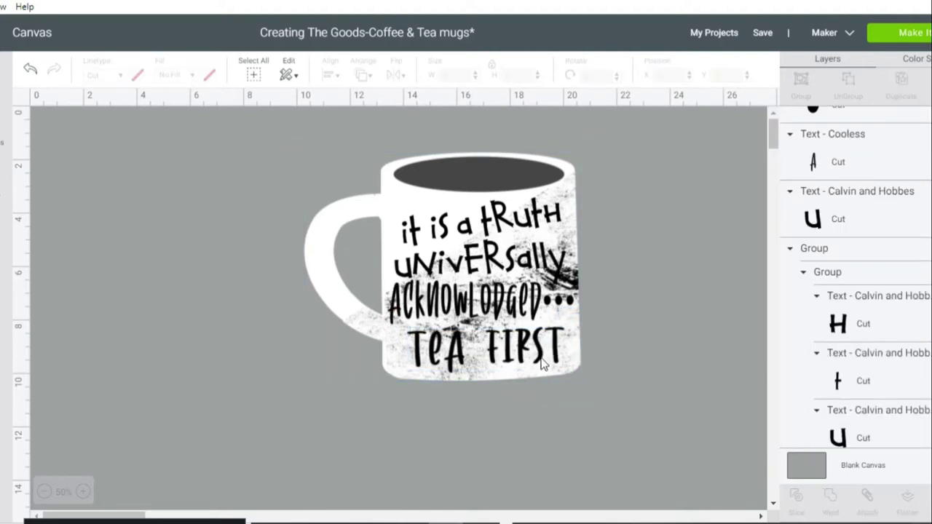
{"action": "left_click", "coordinate": [541, 364]}
{"action": "left_click", "coordinate": [398, 385]}
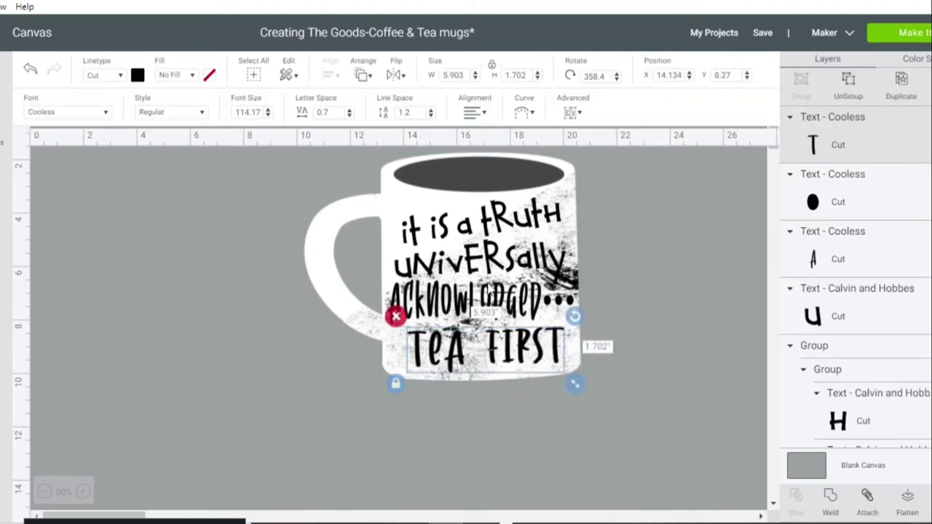
Step: Lock the proportions of the "acknowlodged" and "universally" lines and the opening "it is a truth" line on the mug
{"action": "left_click", "coordinate": [492, 292]}
{"action": "left_click", "coordinate": [407, 349]}
{"action": "left_click", "coordinate": [466, 298]}
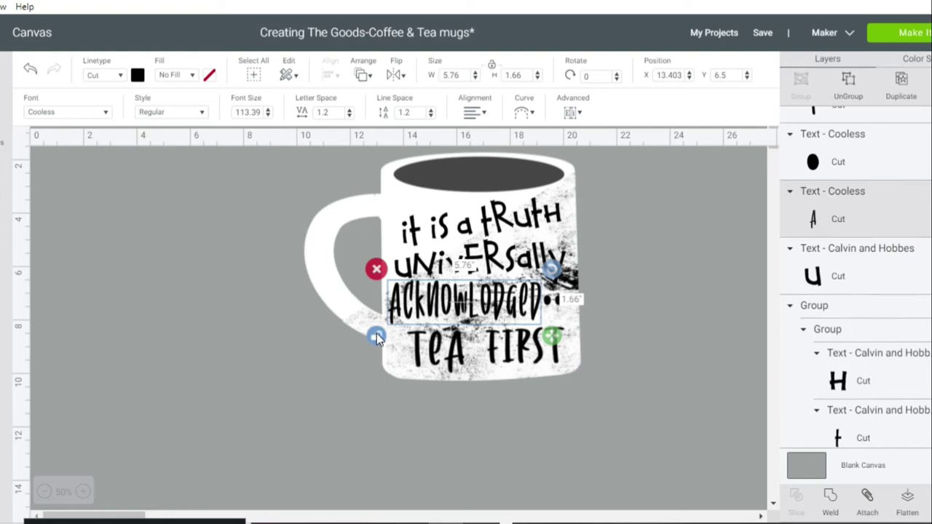
{"action": "left_click", "coordinate": [431, 269]}
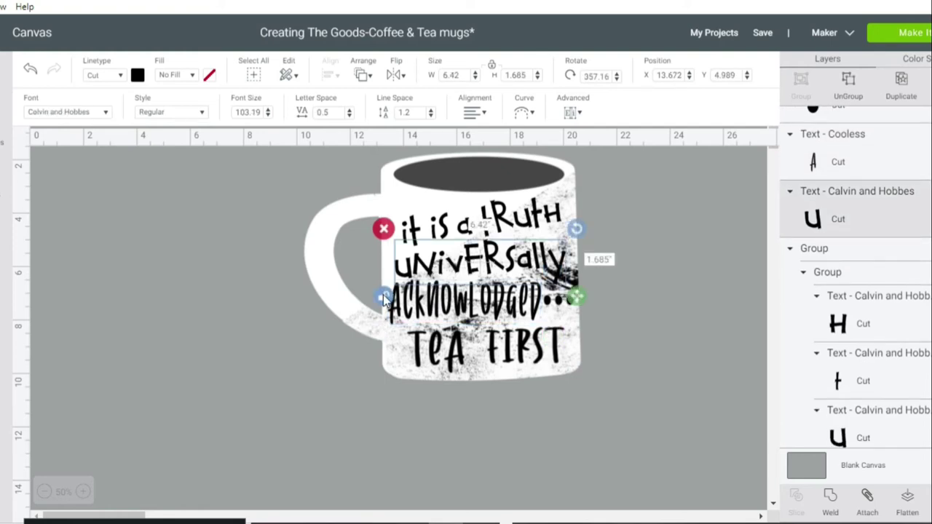
{"action": "left_click", "coordinate": [446, 229]}
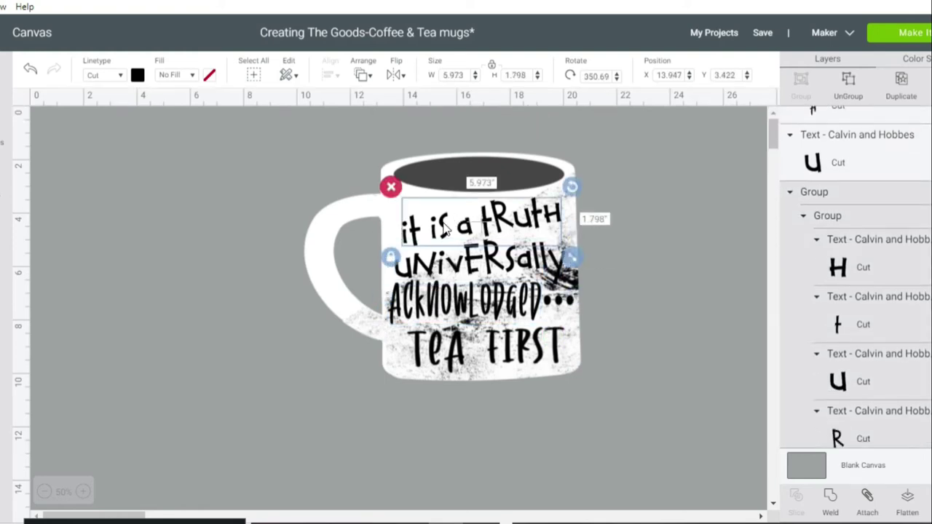
{"action": "left_click", "coordinate": [670, 298]}
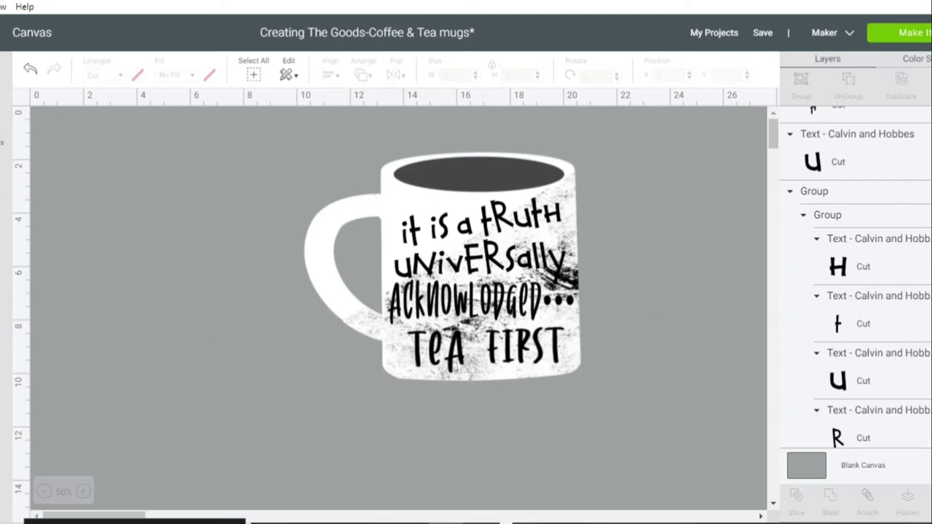
Step: Add the text "Coffee First" beside the mug's rim and enlarge it to about 5.85 by 1.37 inches, with its proportions locked again
{"action": "left_click", "coordinate": [1, 295]}
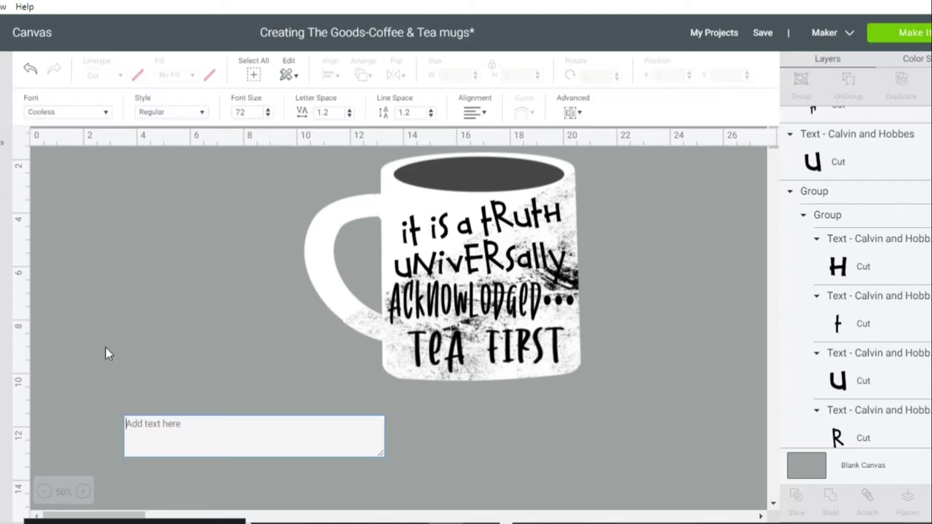
{"action": "type", "text": "Coffee"}
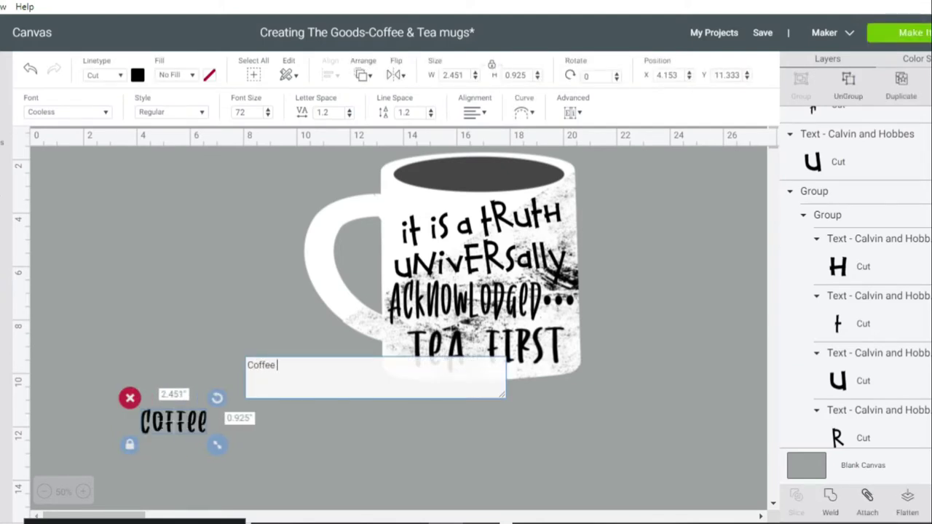
{"action": "type", "text": " First"}
{"action": "left_click", "coordinate": [148, 428]}
{"action": "left_click_drag", "start_coordinate": [148, 428], "coordinate": [108, 206]}
{"action": "left_click", "coordinate": [85, 215]}
{"action": "left_click_drag", "start_coordinate": [241, 214], "coordinate": [262, 226]}
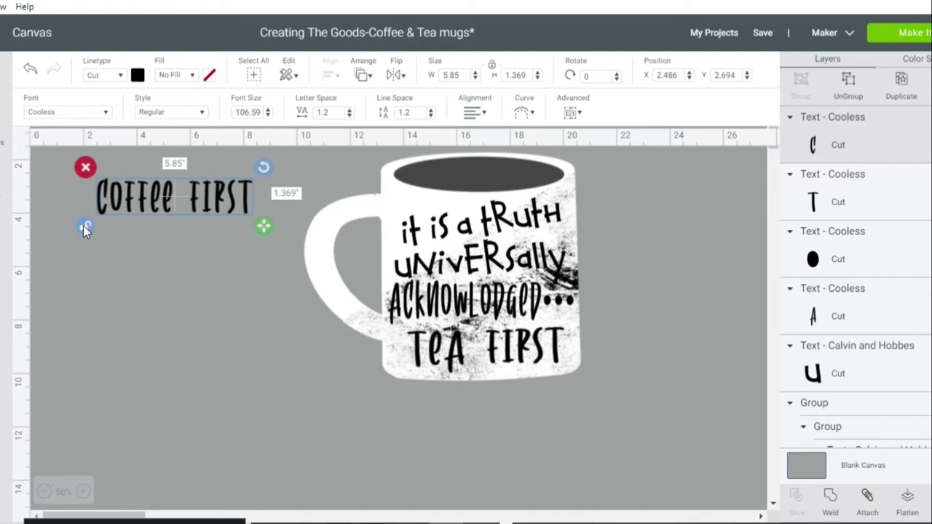
{"action": "left_click", "coordinate": [83, 226]}
Step: Tighten the "Coffee First" letter spacing to 1 and stretch the text without fixed proportions to about 6.1 by 1.76 inches
{"action": "left_click", "coordinate": [152, 204]}
{"action": "left_click", "coordinate": [210, 205]}
{"action": "double_click", "coordinate": [210, 205]}
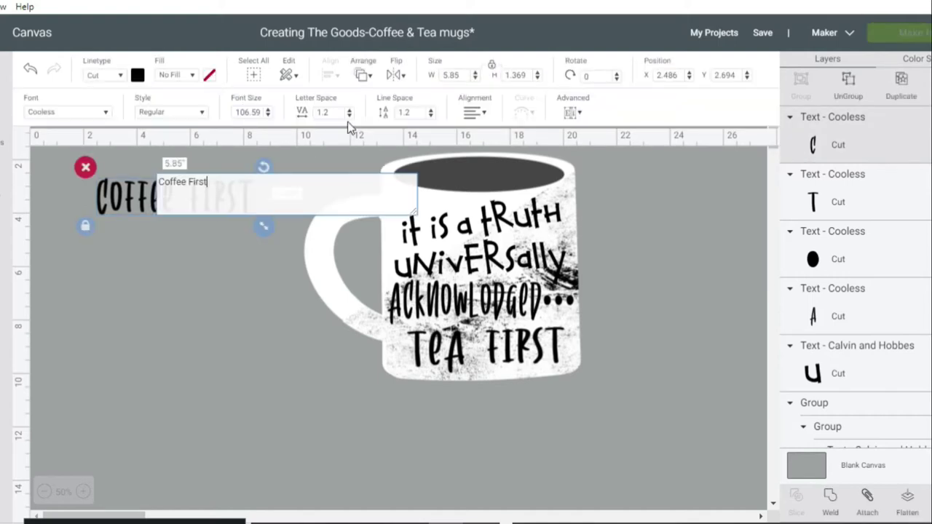
{"action": "left_click", "coordinate": [350, 117]}
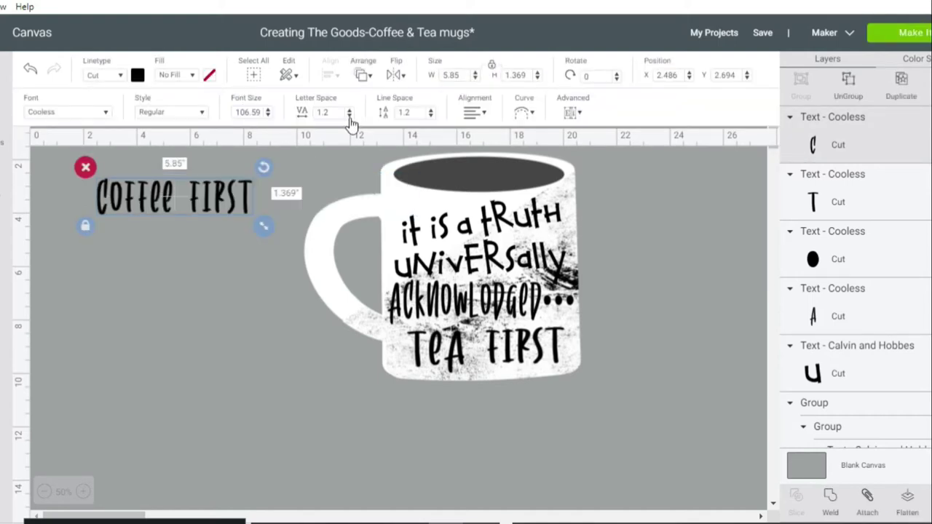
{"action": "left_click", "coordinate": [350, 117]}
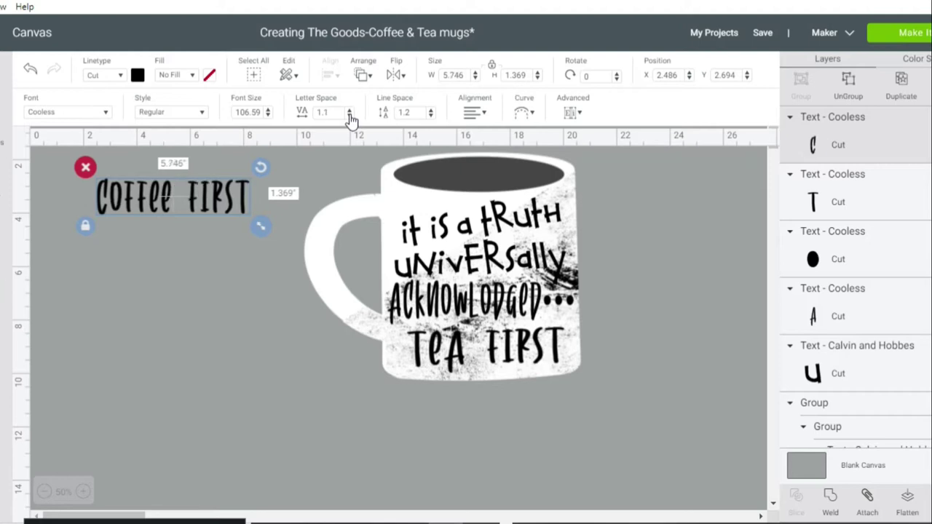
{"action": "left_click", "coordinate": [349, 116]}
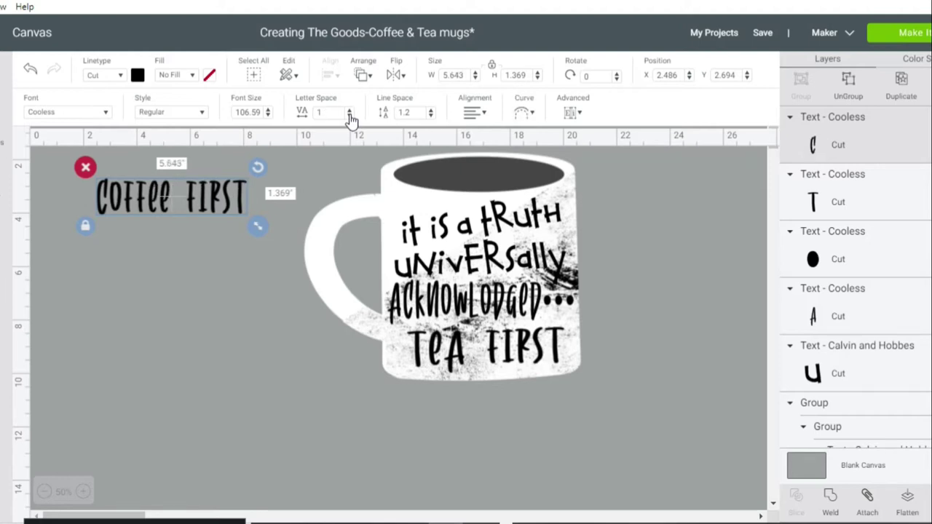
{"action": "left_click_drag", "start_coordinate": [260, 229], "coordinate": [273, 238]}
{"action": "left_click", "coordinate": [84, 237]}
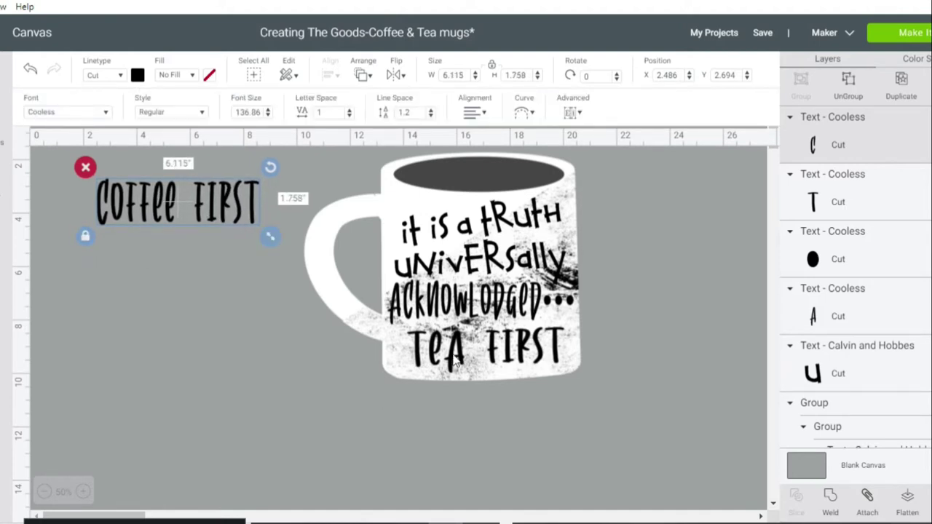
Step: Move the mug out from behind the quote and group the three lines above "Tea First"
{"action": "left_click_drag", "start_coordinate": [401, 201], "coordinate": [109, 305]}
{"action": "left_click_drag", "start_coordinate": [393, 193], "coordinate": [562, 304]}
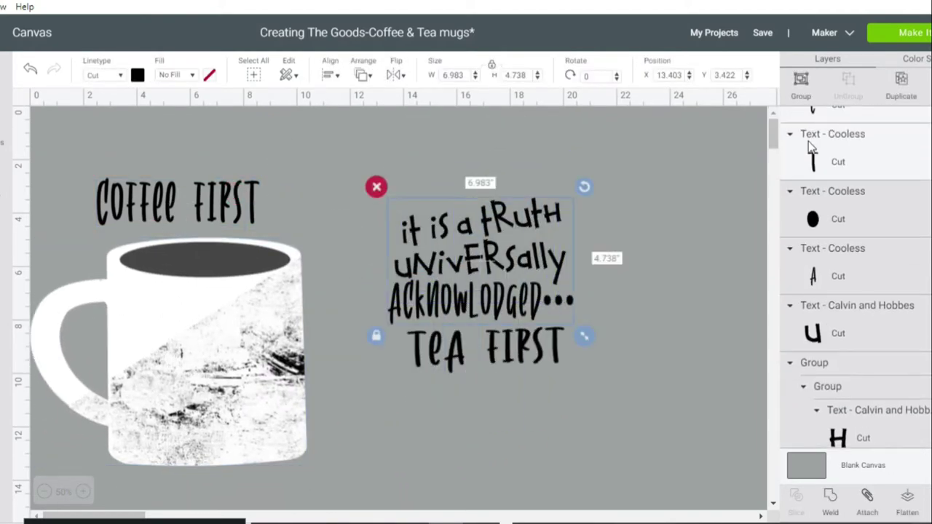
{"action": "left_click", "coordinate": [803, 94]}
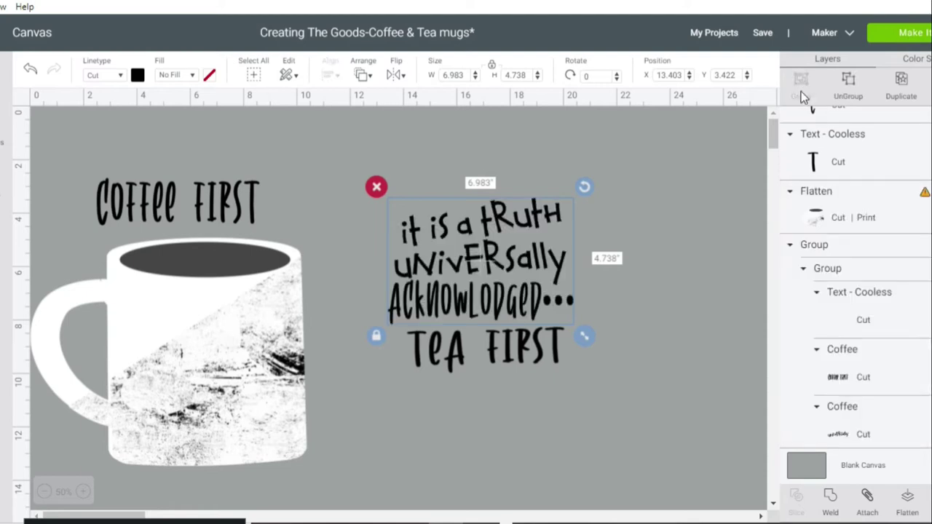
Step: Duplicate the grouped quote lines and place the copy directly above "Coffee First", clear of the mug
{"action": "left_click_drag", "start_coordinate": [268, 386], "coordinate": [726, 302]}
{"action": "left_click_drag", "start_coordinate": [243, 217], "coordinate": [209, 262]}
{"action": "left_click_drag", "start_coordinate": [162, 217], "coordinate": [167, 303]}
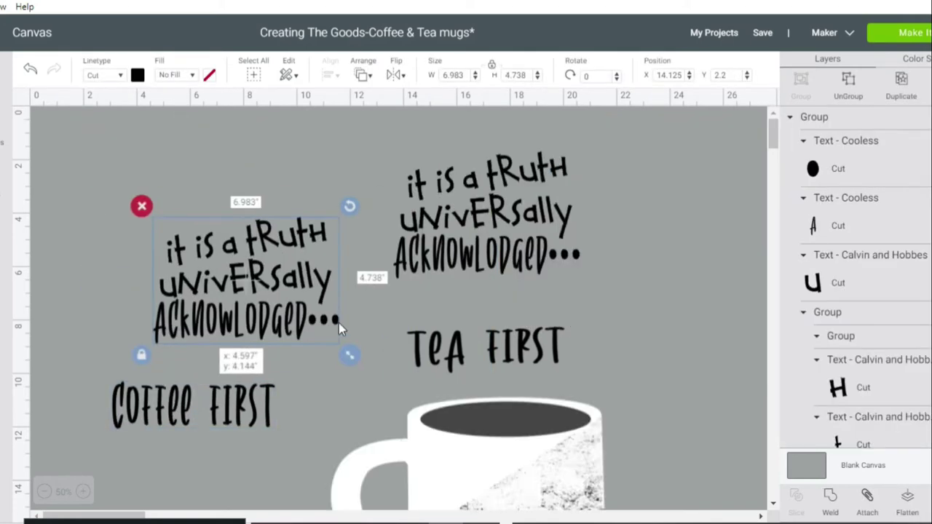
{"action": "left_click_drag", "start_coordinate": [339, 322], "coordinate": [315, 354]}
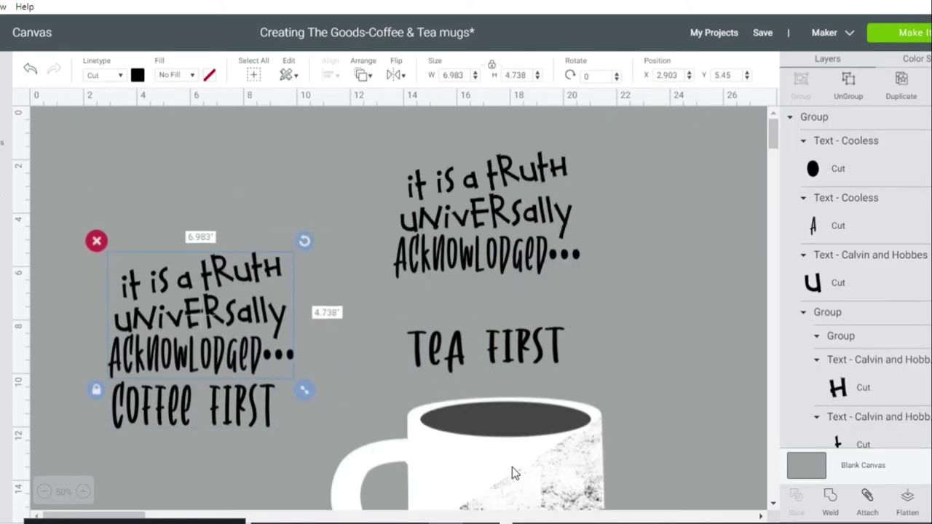
Step: Move the original quote group back above "Tea First" and place the mug behind the whole tea text
{"action": "left_click_drag", "start_coordinate": [466, 253], "coordinate": [480, 274]}
{"action": "left_click_drag", "start_coordinate": [545, 497], "coordinate": [534, 249]}
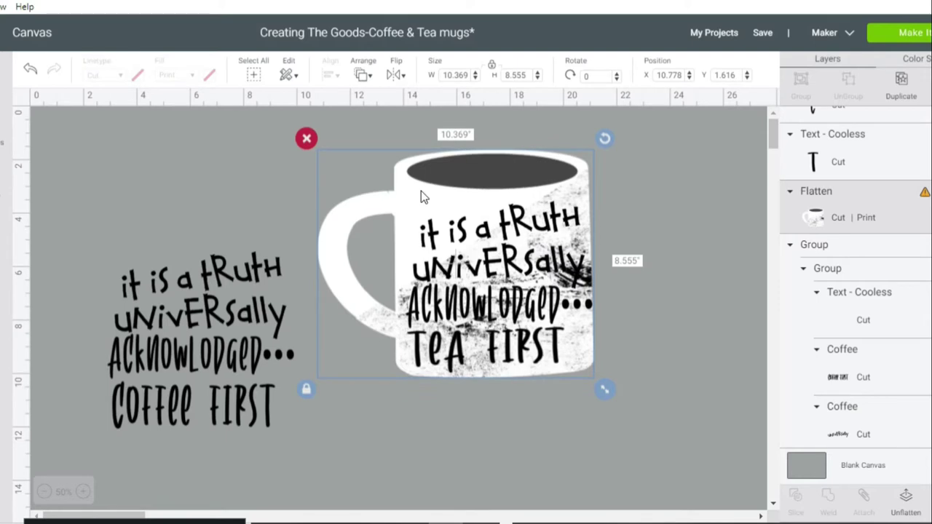
Step: Duplicate the mug, move the copy over the coffee quote, and send it to the back
{"action": "left_click", "coordinate": [900, 90]}
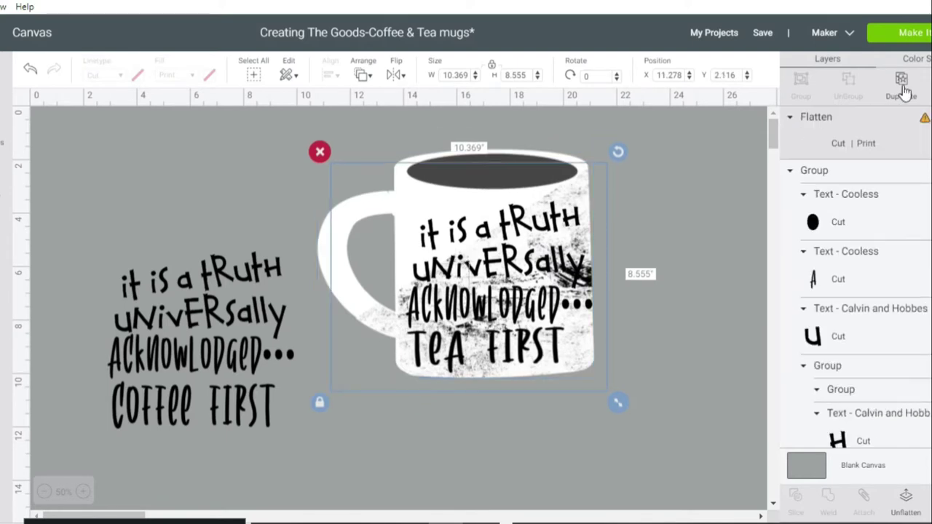
{"action": "left_click_drag", "start_coordinate": [541, 289], "coordinate": [156, 340]}
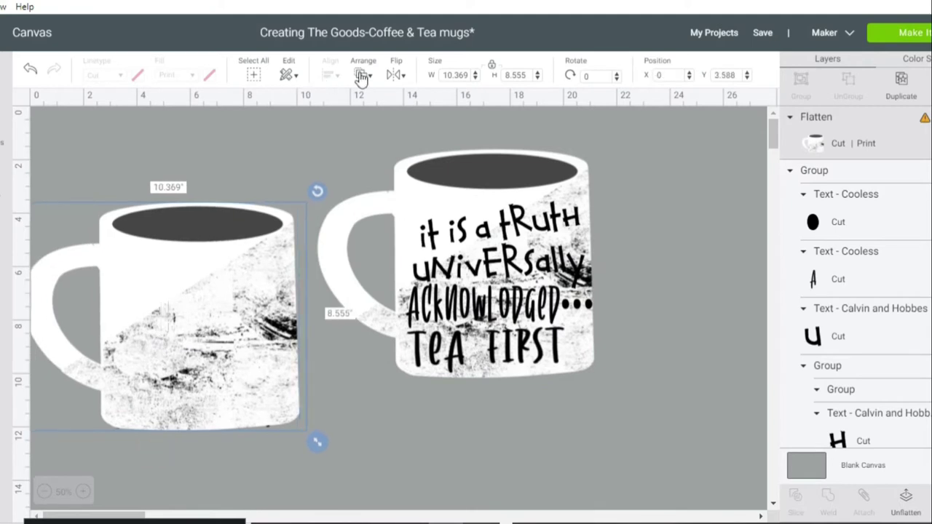
{"action": "left_click", "coordinate": [363, 73]}
{"action": "left_click", "coordinate": [401, 101]}
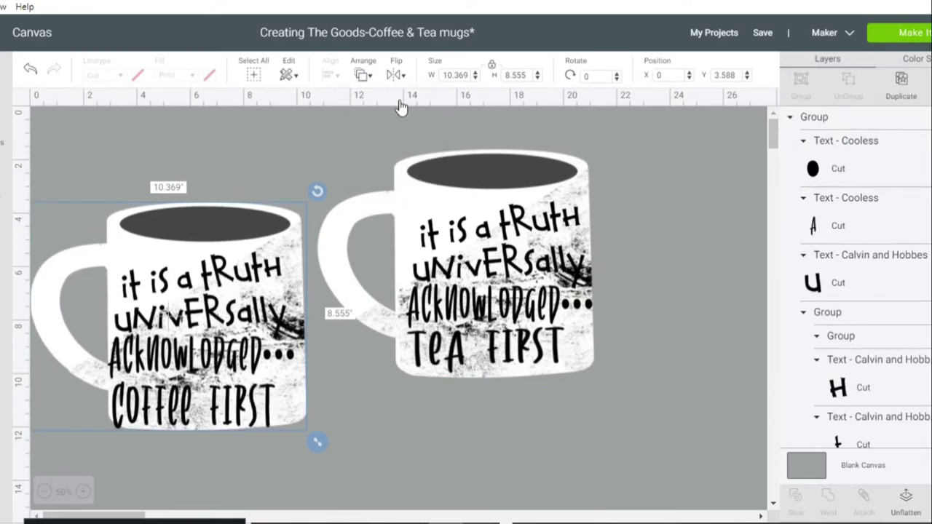
Step: Nudge the copied quote lines and "Coffee First" so they sit well within the second mug
{"action": "left_click", "coordinate": [245, 321]}
{"action": "left_click_drag", "start_coordinate": [247, 415], "coordinate": [257, 403]}
{"action": "left_click", "coordinate": [326, 490]}
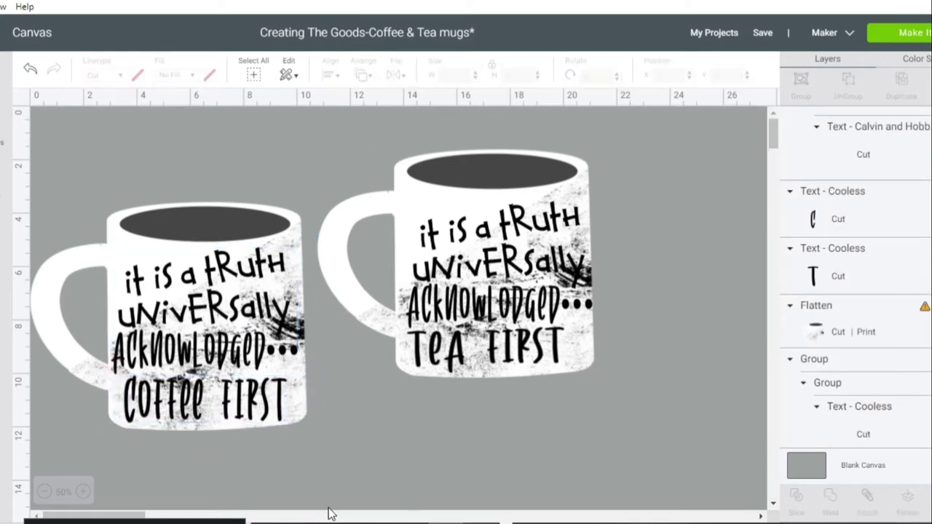
Step: Group the tea mug with all its text and move the group farther from the coffee mug
{"action": "left_click_drag", "start_coordinate": [475, 308], "coordinate": [477, 313]}
{"action": "left_click", "coordinate": [369, 149]}
{"action": "left_click_drag", "start_coordinate": [633, 110], "coordinate": [447, 404]}
{"action": "left_click", "coordinate": [800, 87]}
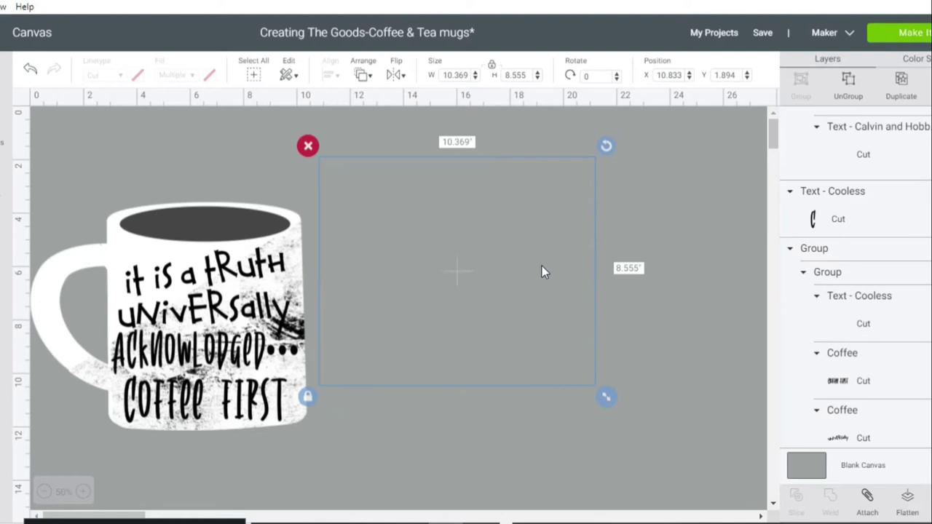
{"action": "left_click_drag", "start_coordinate": [542, 272], "coordinate": [593, 262]}
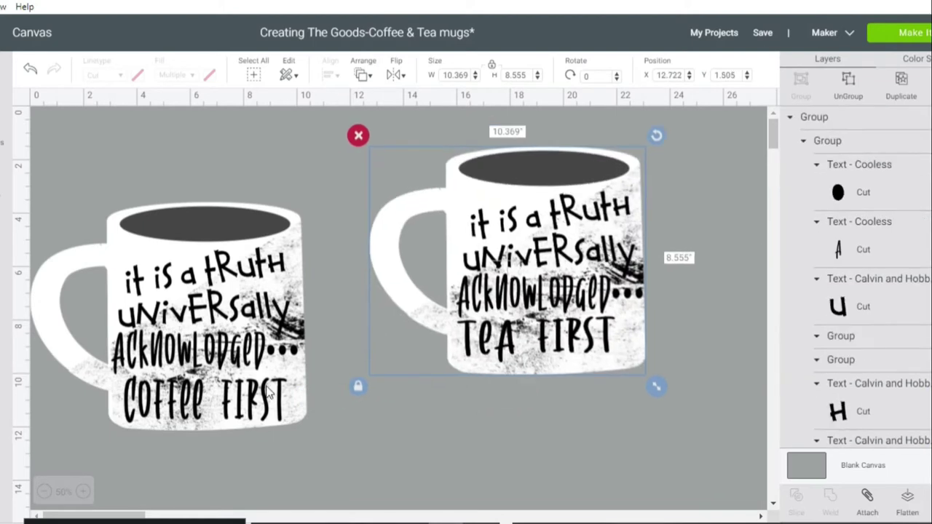
Step: Group the coffee mug with all its text and move it level with the tea mug
{"action": "left_click_drag", "start_coordinate": [281, 451], "coordinate": [106, 174]}
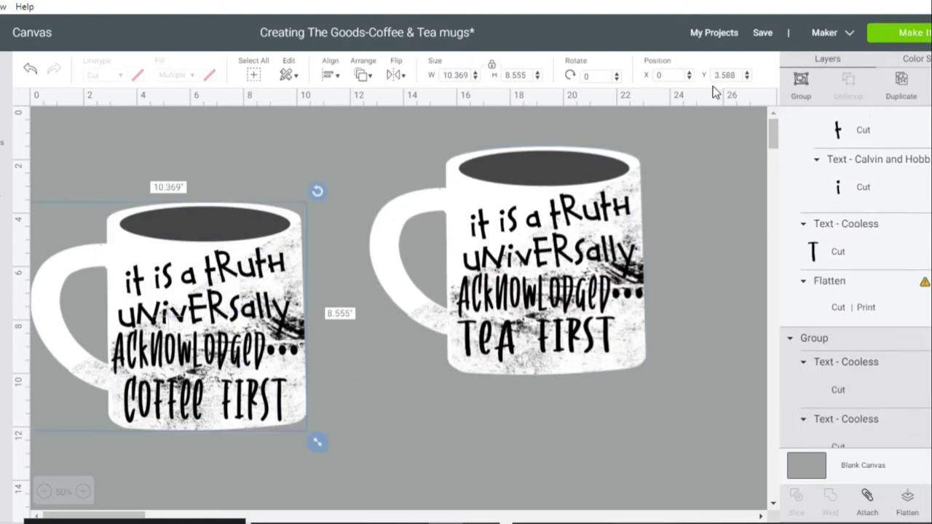
{"action": "left_click", "coordinate": [800, 91]}
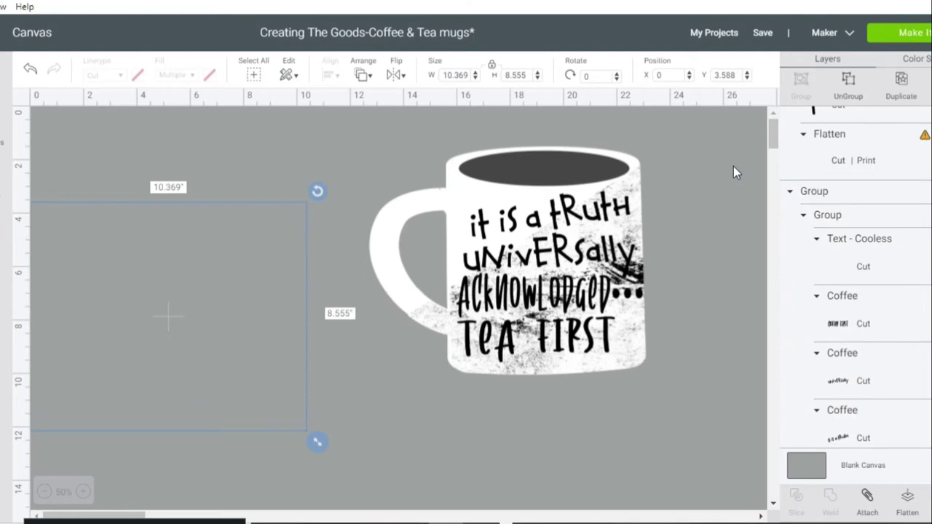
{"action": "left_click_drag", "start_coordinate": [268, 306], "coordinate": [305, 251]}
{"action": "left_click", "coordinate": [483, 412]}
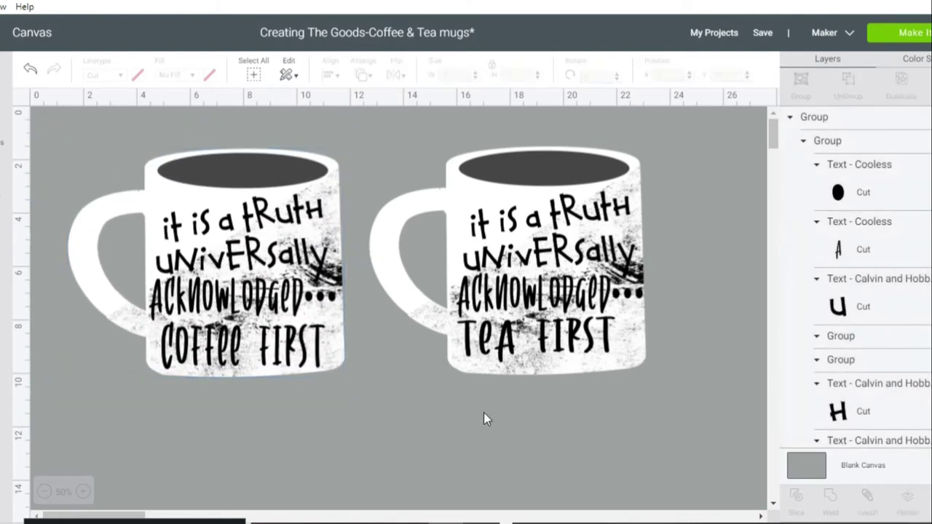
Step: Unlock the tea mug group's proportions and set its size to 6 by 5 inches
{"action": "left_click", "coordinate": [492, 374]}
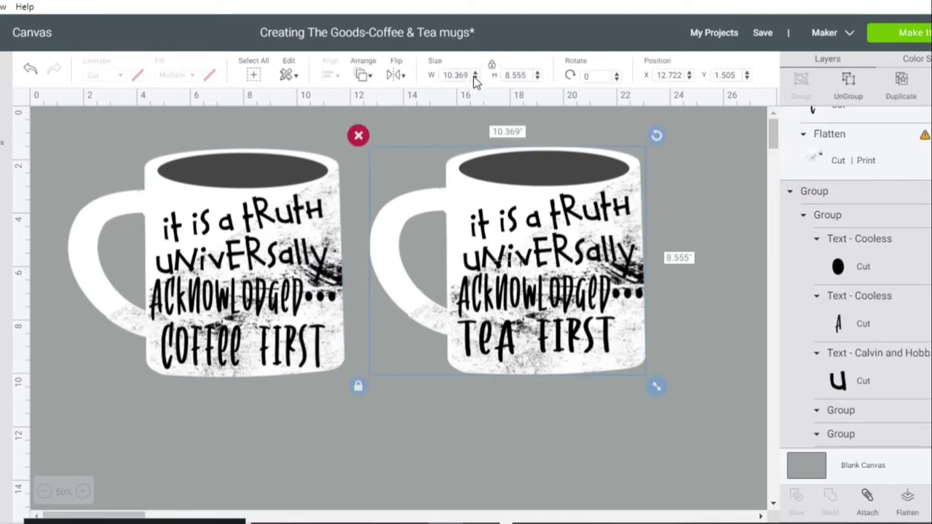
{"action": "left_click", "coordinate": [491, 64]}
{"action": "left_click_drag", "start_coordinate": [469, 75], "coordinate": [441, 79]}
{"action": "type", "text": "1"}
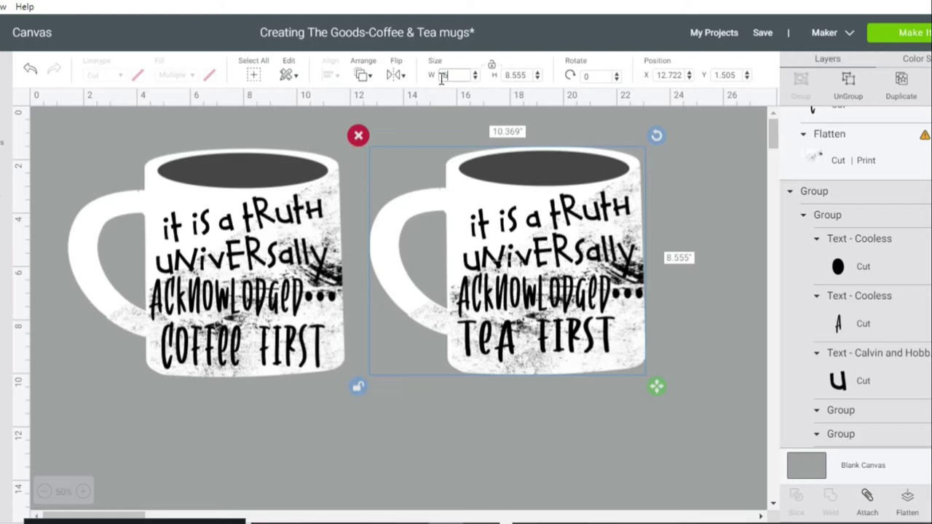
{"action": "left_click_drag", "start_coordinate": [528, 74], "coordinate": [508, 75]}
{"action": "type", "text": "5"}
{"action": "key", "text": "Return"}
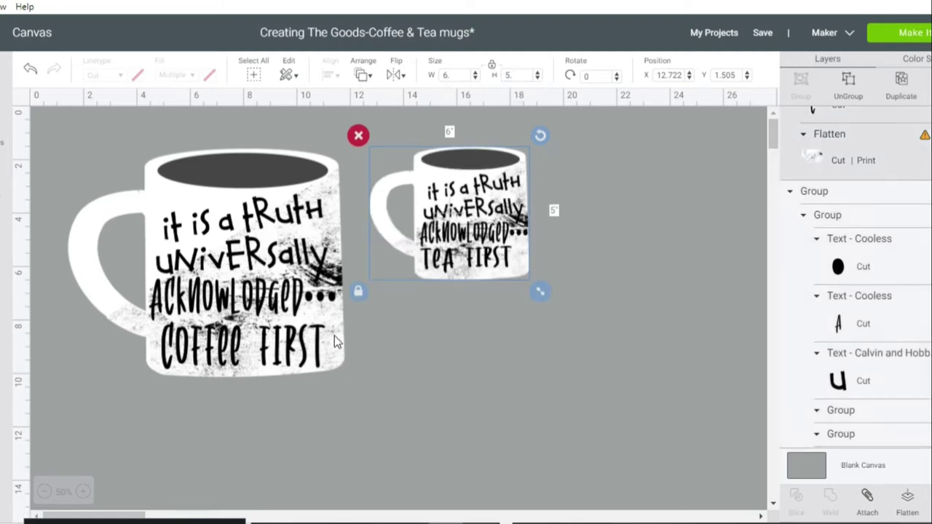
Step: Set the coffee mug group to 6 by 5 inches without fixed proportions and move the tea mug close beside it
{"action": "left_click", "coordinate": [334, 336]}
{"action": "left_click", "coordinate": [445, 75]}
{"action": "type", "text": "6"}
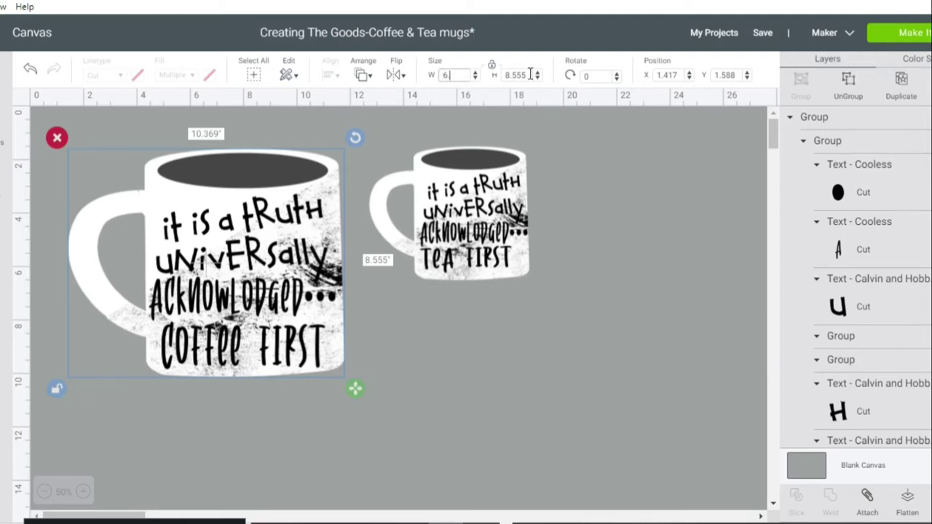
{"action": "left_click", "coordinate": [507, 75]}
{"action": "type", "text": "5"}
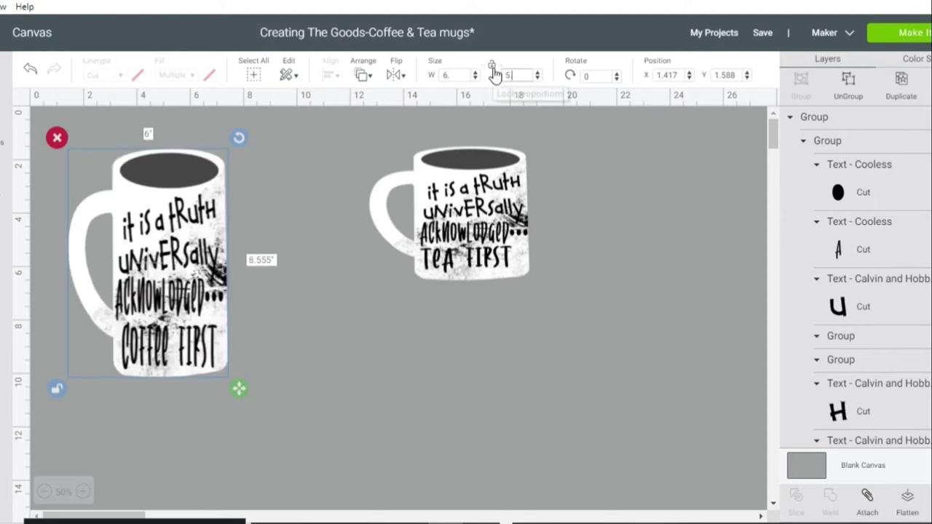
{"action": "key", "text": "Return"}
{"action": "left_click_drag", "start_coordinate": [429, 272], "coordinate": [326, 268]}
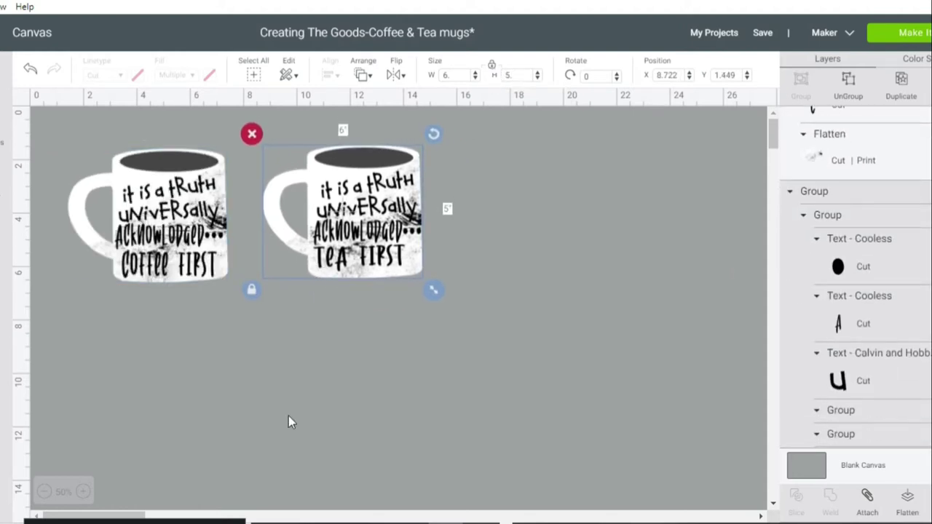
Step: Move the coffee mug against the canvas's left edge and place the tea mug close beside it at about X 6.1, Y 0.64
{"action": "left_click", "coordinate": [84, 492]}
{"action": "left_click", "coordinate": [85, 492]}
{"action": "left_click_drag", "start_coordinate": [247, 405], "coordinate": [171, 364]}
{"action": "left_click_drag", "start_coordinate": [671, 362], "coordinate": [530, 319]}
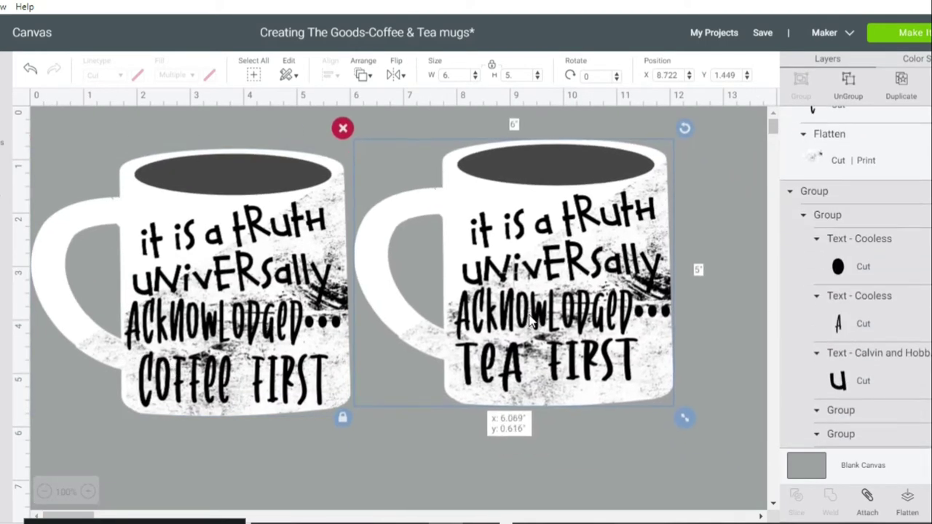
{"action": "left_click", "coordinate": [596, 455]}
{"action": "left_click", "coordinate": [639, 354]}
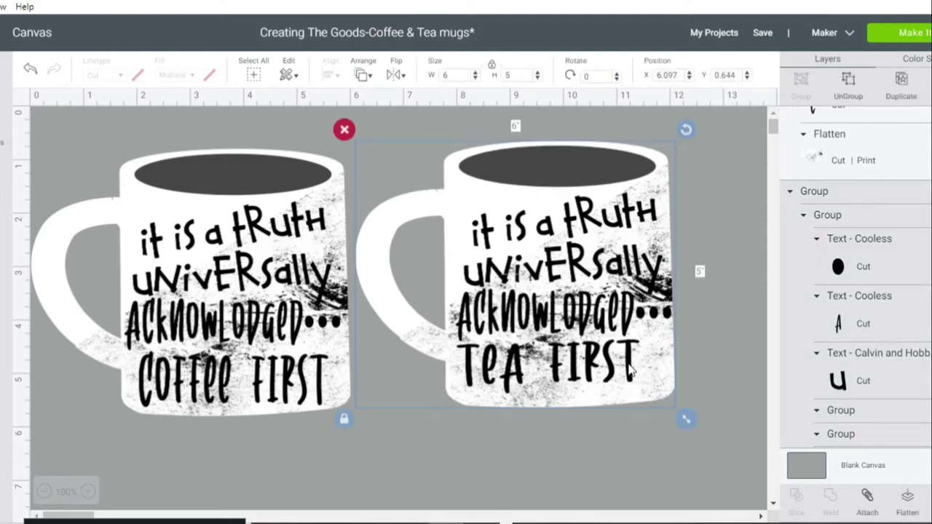
{"action": "left_click", "coordinate": [644, 464]}
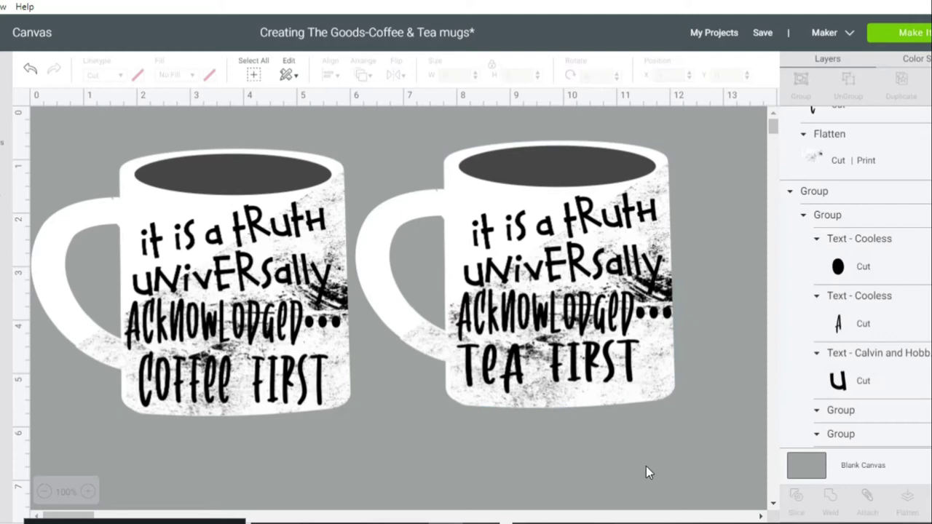
Step: Ungroup the tea mug, shift its "TEA FIRST" line slightly to the right and rotate that line a little
{"action": "left_click", "coordinate": [589, 373]}
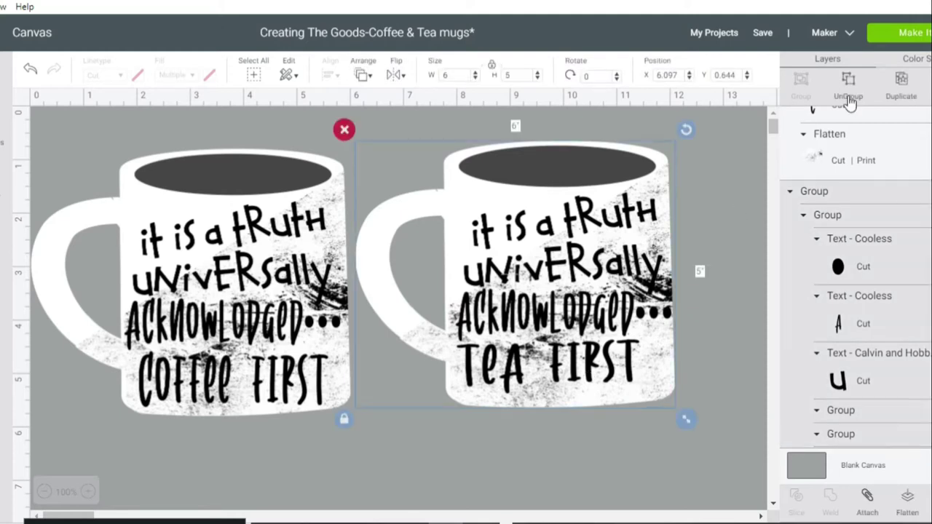
{"action": "left_click", "coordinate": [846, 103]}
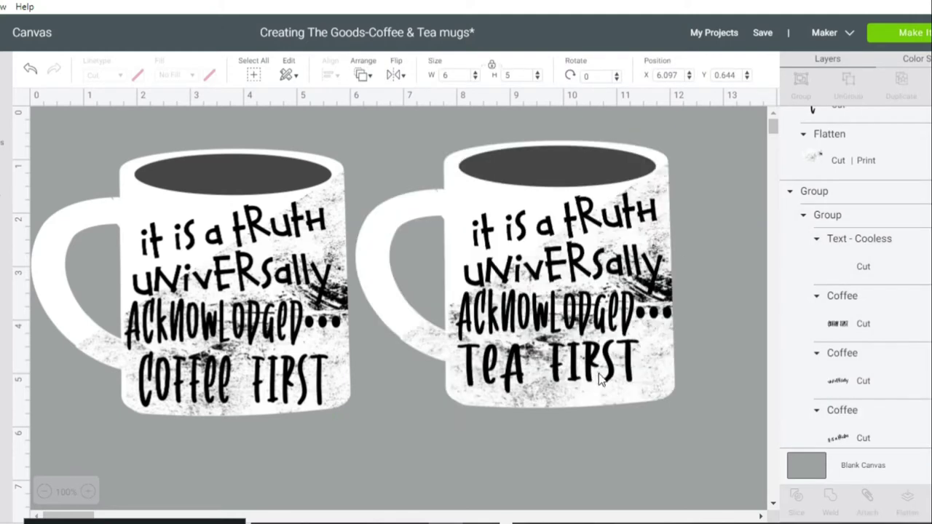
{"action": "left_click", "coordinate": [601, 379]}
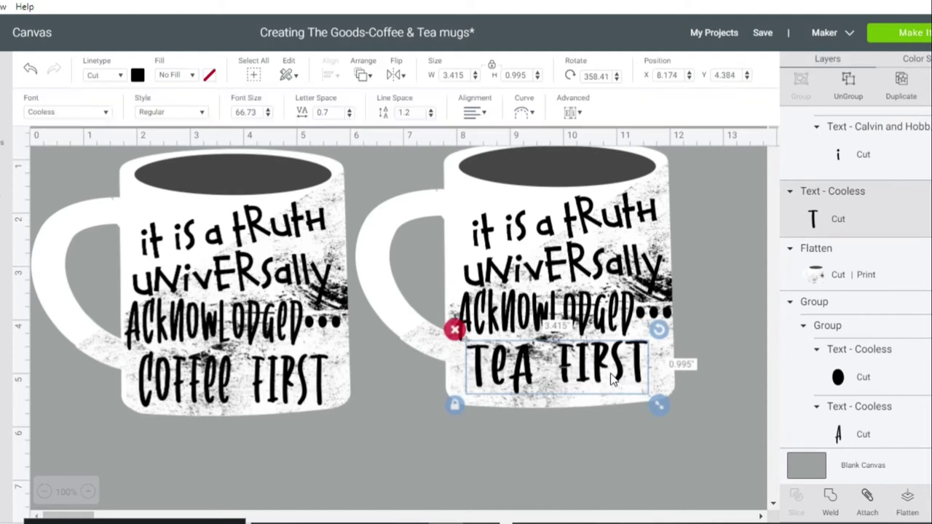
{"action": "left_click_drag", "start_coordinate": [659, 330], "coordinate": [662, 337]}
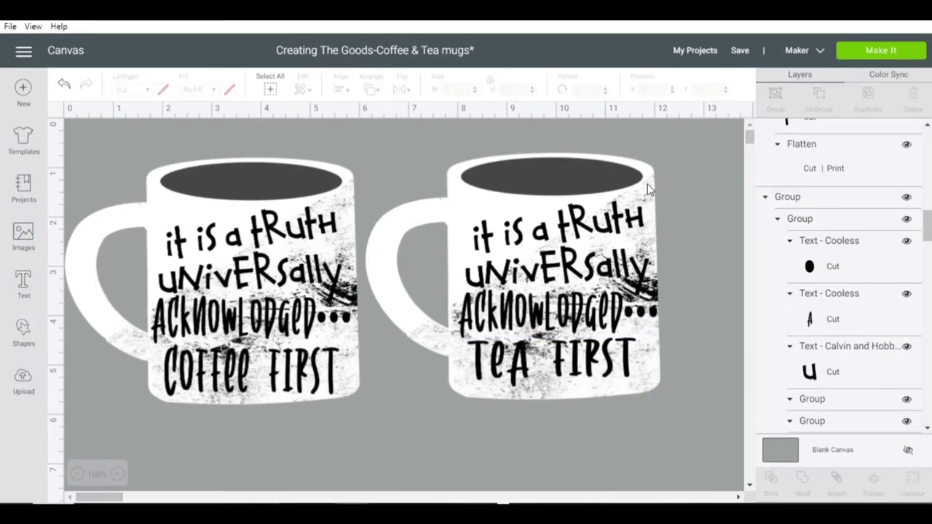
Step: Ungroup the tea mug design and hide its flattened mug image, keeping the quote shown
{"action": "left_click", "coordinate": [648, 184]}
{"action": "left_click", "coordinate": [819, 110]}
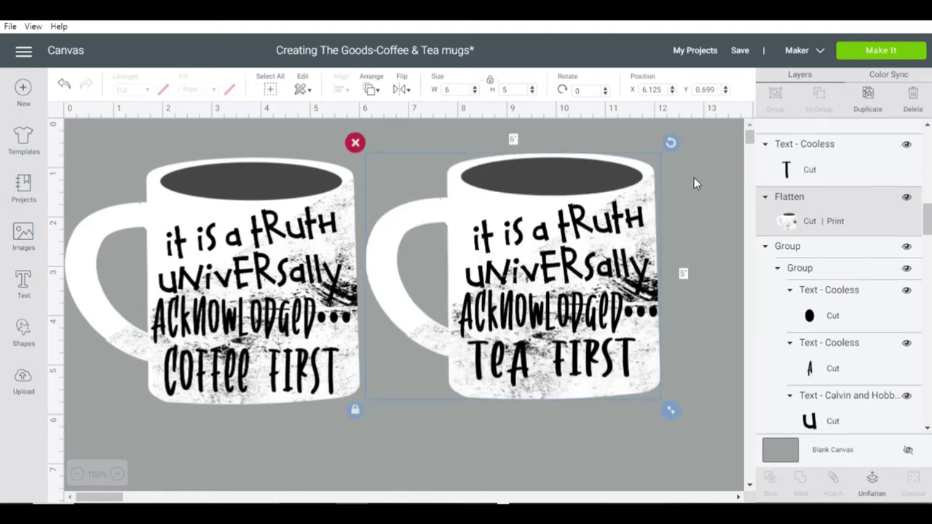
{"action": "left_click", "coordinate": [906, 197]}
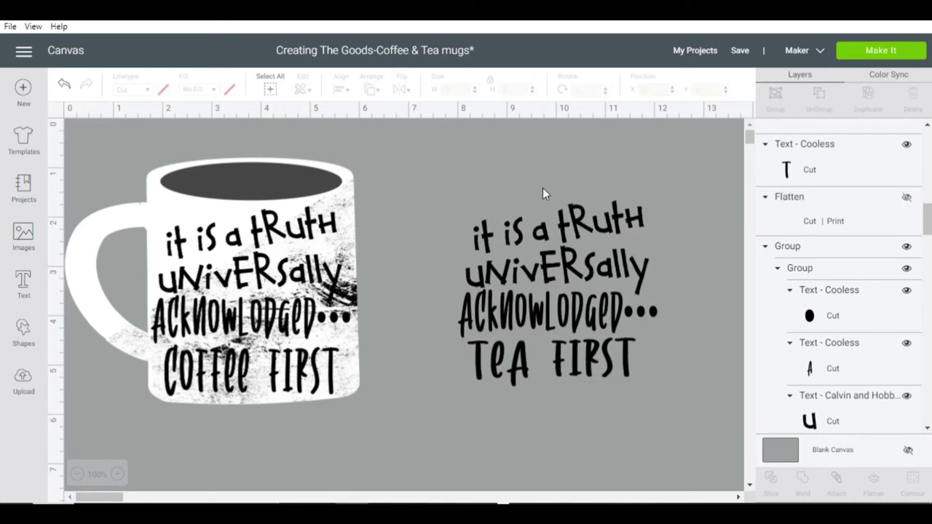
Step: Ungroup the coffee mug design and hide its flattened mug image
{"action": "left_click", "coordinate": [346, 209]}
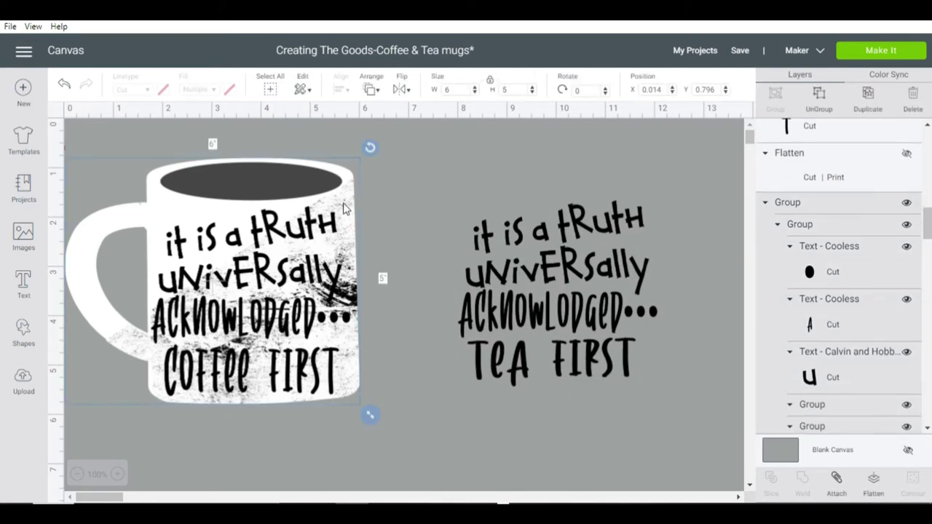
{"action": "left_click", "coordinate": [816, 104]}
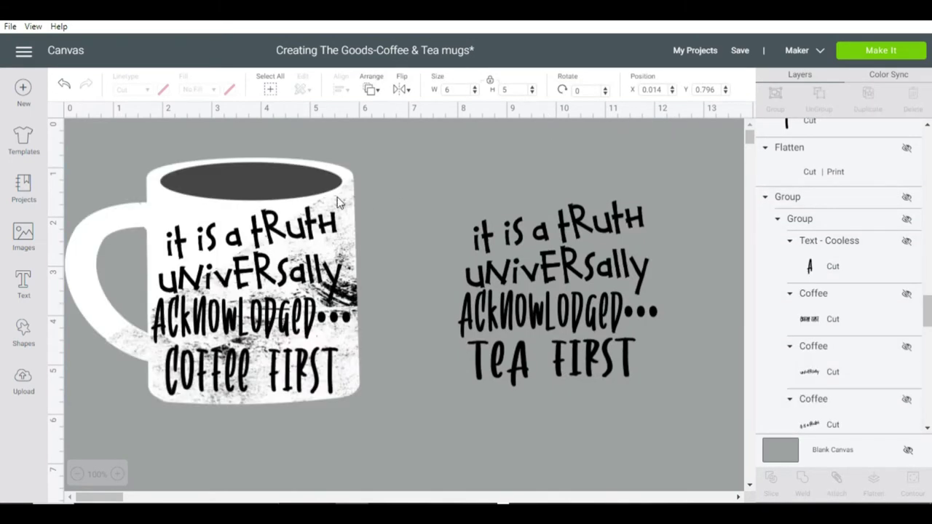
{"action": "left_click", "coordinate": [337, 202]}
{"action": "left_click", "coordinate": [907, 197]}
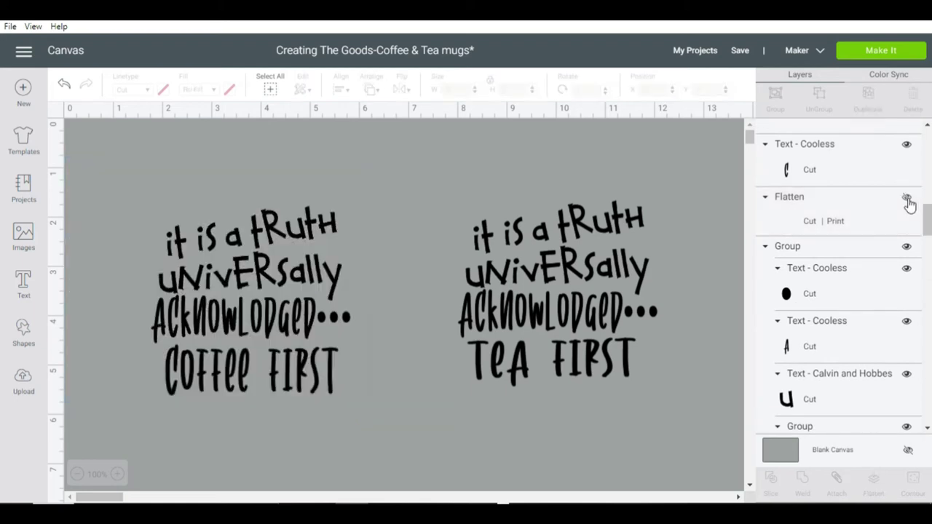
Step: Weld all lines of the tea quote into one shape, and weld the coffee quote lines the same way
{"action": "left_click_drag", "start_coordinate": [464, 201], "coordinate": [647, 393]}
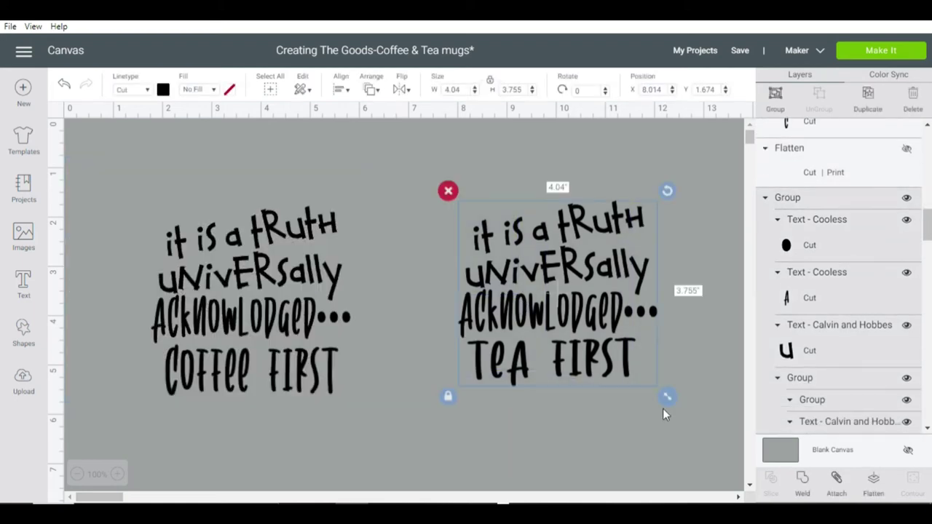
{"action": "left_click", "coordinate": [804, 479]}
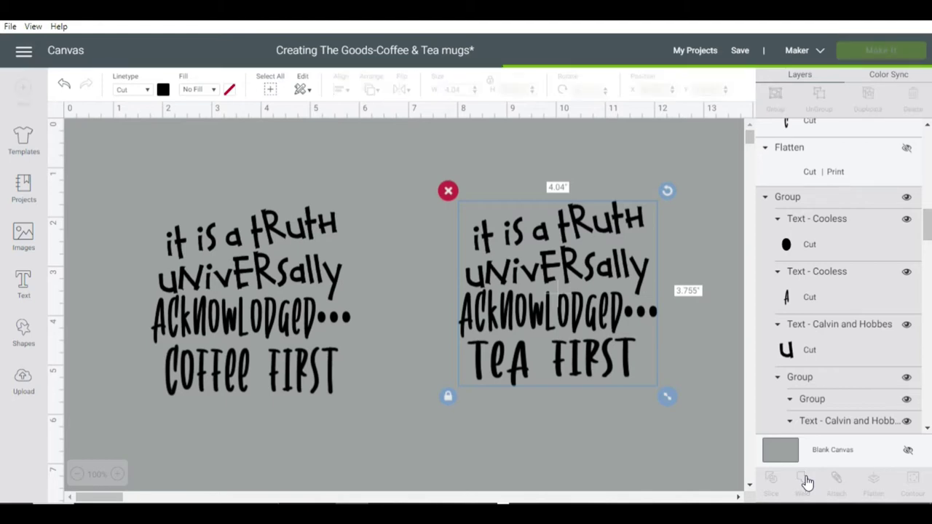
{"action": "left_click", "coordinate": [571, 335]}
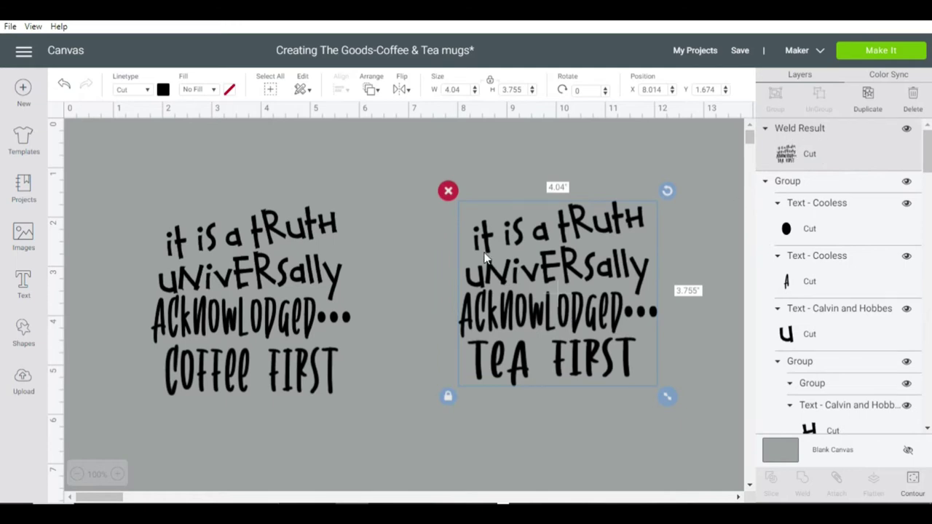
{"action": "left_click_drag", "start_coordinate": [160, 208], "coordinate": [358, 410]}
{"action": "left_click", "coordinate": [802, 482]}
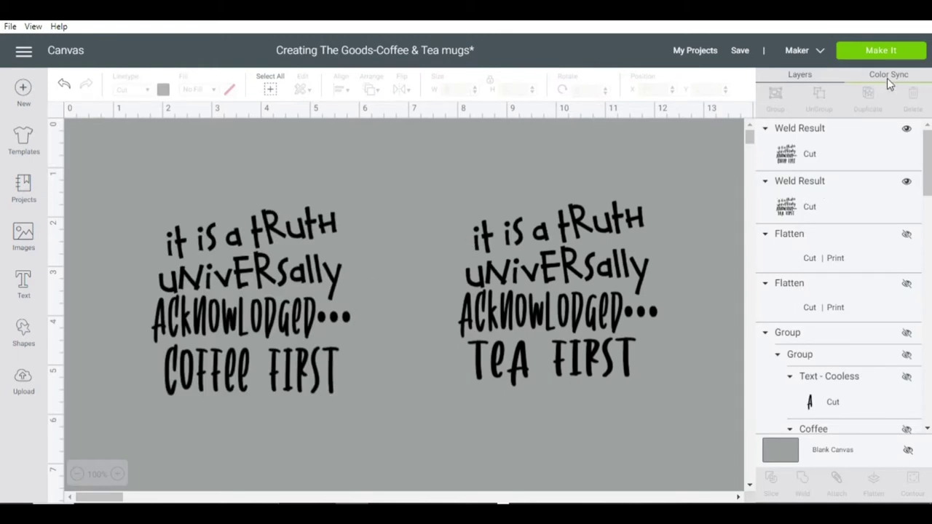
Step: Send the two welded quotes to the mat preview and move the tea quote slightly away from the coffee quote
{"action": "left_click", "coordinate": [881, 50]}
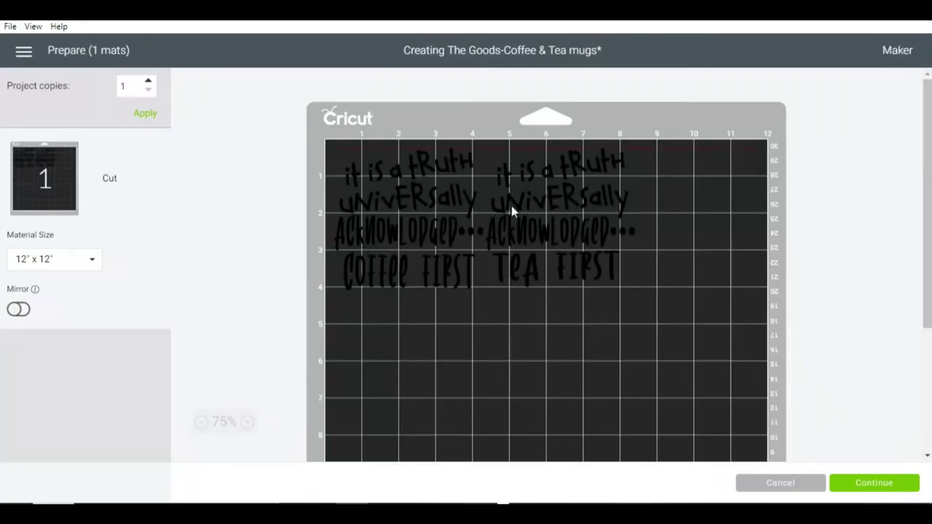
{"action": "left_click_drag", "start_coordinate": [536, 209], "coordinate": [556, 209]}
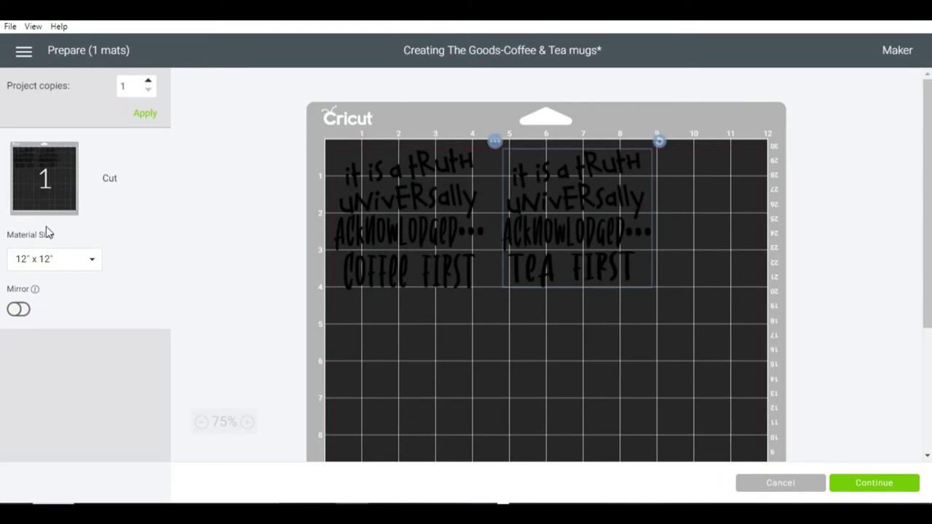
Step: Switch mirroring on and off again, and try two project copies before returning to one copy
{"action": "left_click", "coordinate": [18, 310]}
{"action": "left_click", "coordinate": [20, 311]}
{"action": "left_click", "coordinate": [145, 114]}
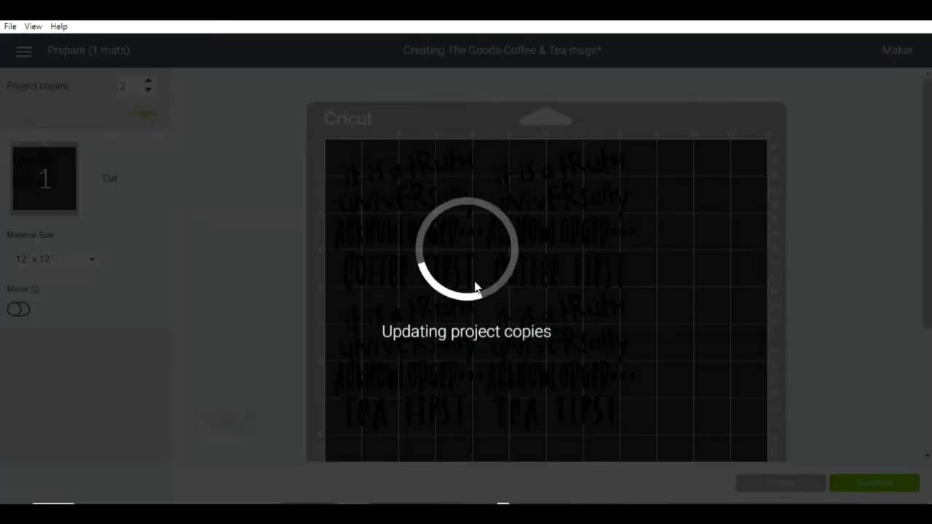
{"action": "left_click", "coordinate": [148, 89]}
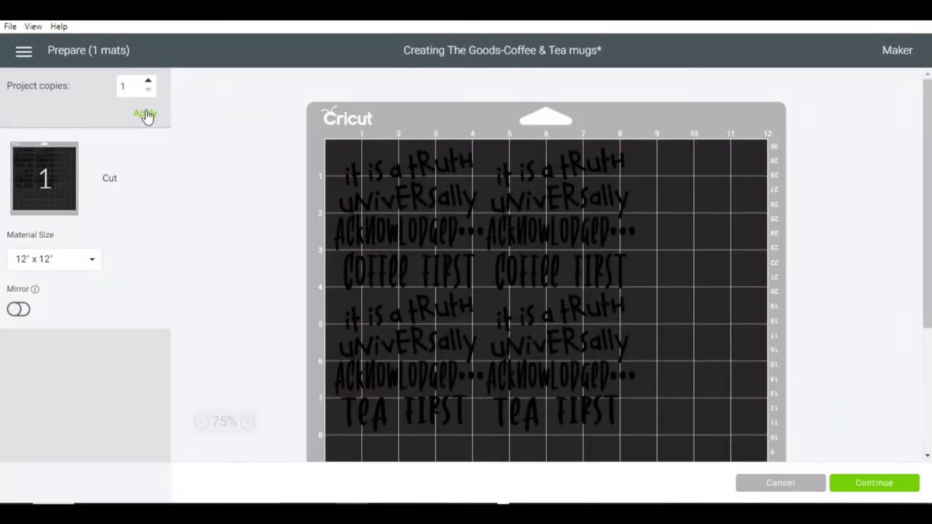
{"action": "left_click", "coordinate": [145, 115]}
Step: Leave a wider gap between the coffee and tea quotes on the mat and continue to the cut settings
{"action": "left_click_drag", "start_coordinate": [528, 211], "coordinate": [551, 211]}
{"action": "left_click", "coordinate": [872, 484]}
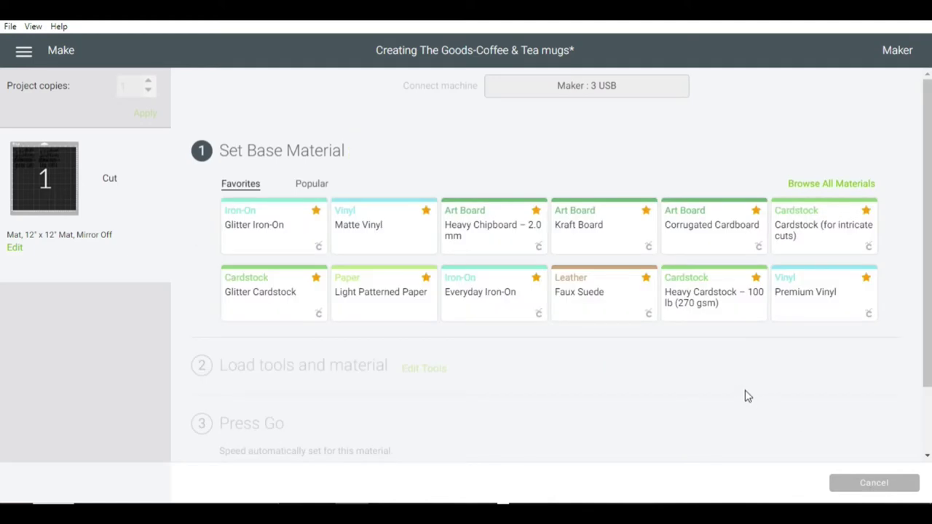
Step: Choose Premium Vinyl as the base material from the full Vinyl category and set the cutting pressure to More
{"action": "left_click", "coordinate": [814, 190]}
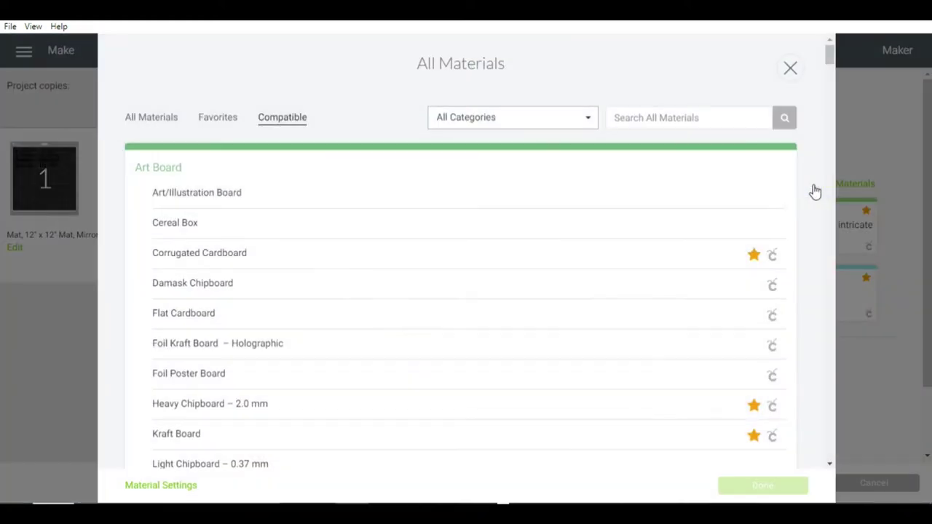
{"action": "left_click", "coordinate": [589, 124]}
{"action": "left_click", "coordinate": [455, 336]}
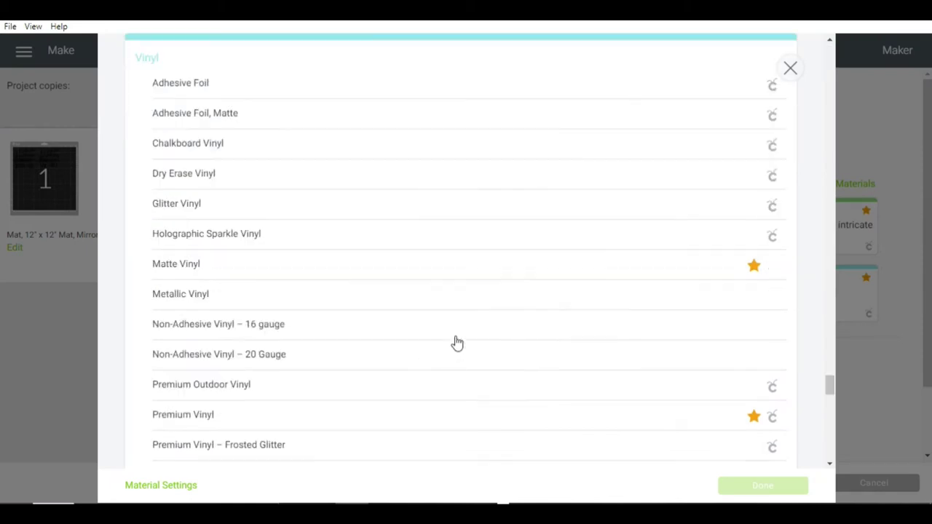
{"action": "left_click", "coordinate": [207, 414]}
{"action": "left_click", "coordinate": [762, 486]}
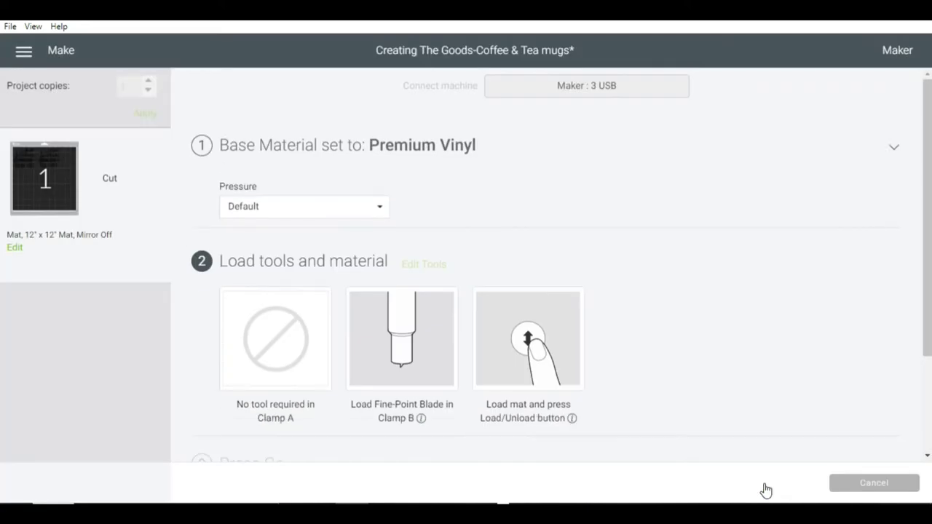
{"action": "left_click", "coordinate": [381, 208]}
{"action": "left_click", "coordinate": [294, 242]}
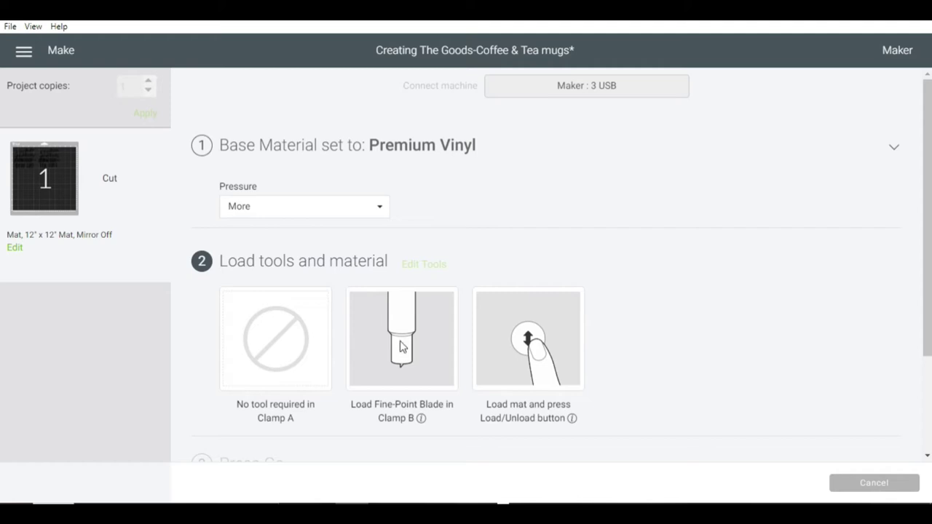